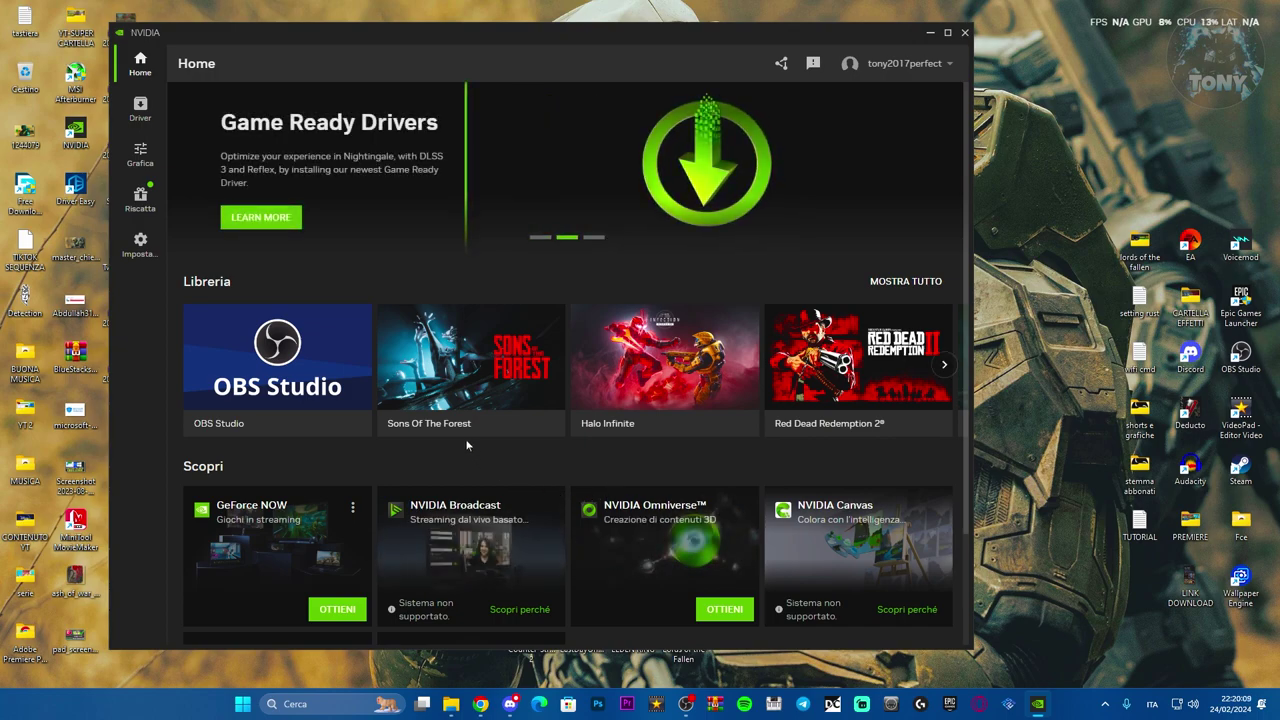
# Open the Grafica program settings for Fortnite.
pyautogui.click(141, 152)
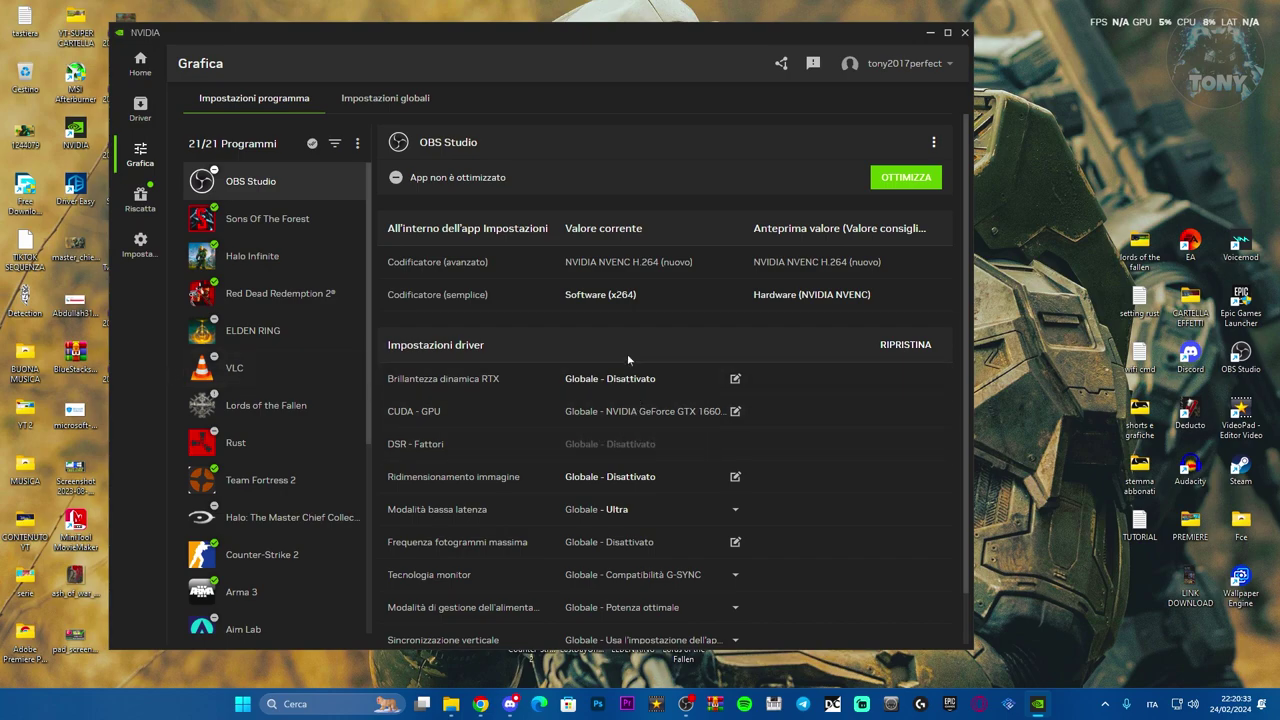
pyautogui.scroll(-1, 301, 416)
pyautogui.scroll(-5, 301, 416)
pyautogui.click(250, 616)
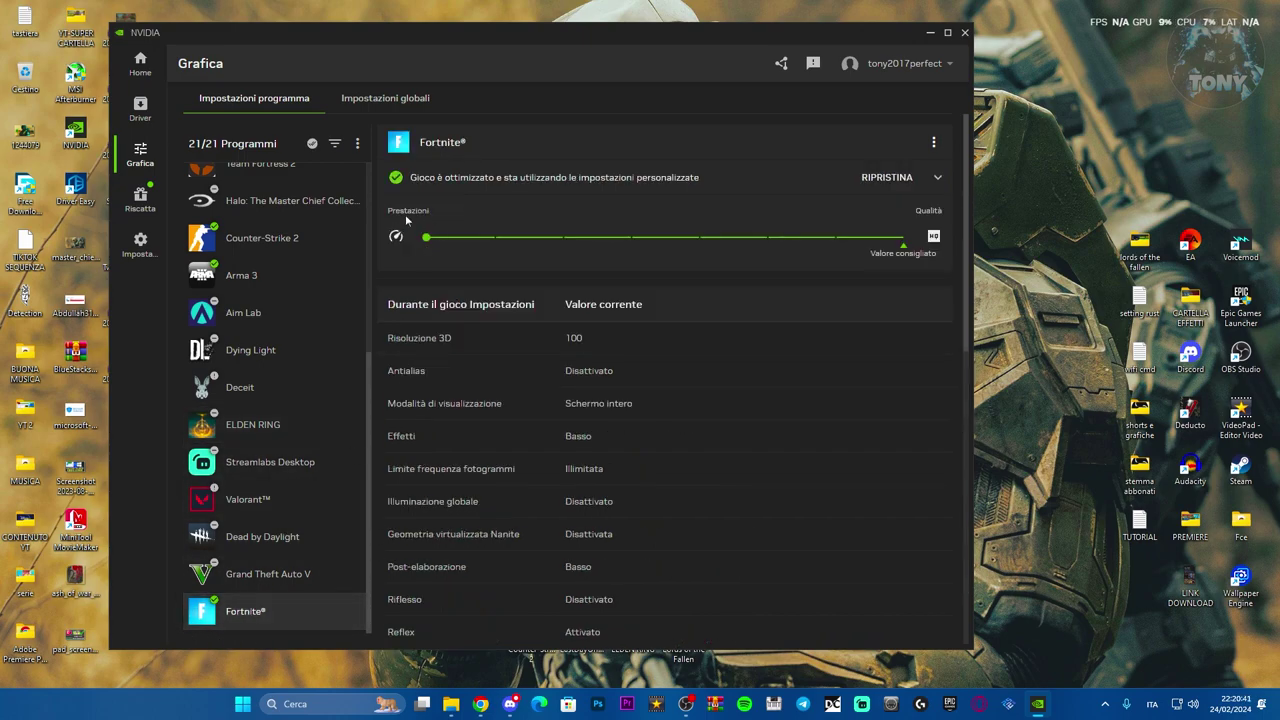
# Restore Fortnite's in-game graphics settings to their state before optimization.
pyautogui.moveTo(426, 237)
pyautogui.mouseDown()
pyautogui.moveTo(903, 240)
pyautogui.moveTo(423, 238)
pyautogui.mouseUp()
pyautogui.scroll(-6, 660, 473)
pyautogui.scroll(4, 652, 488)
pyautogui.scroll(3, 652, 488)
pyautogui.click(872, 180)
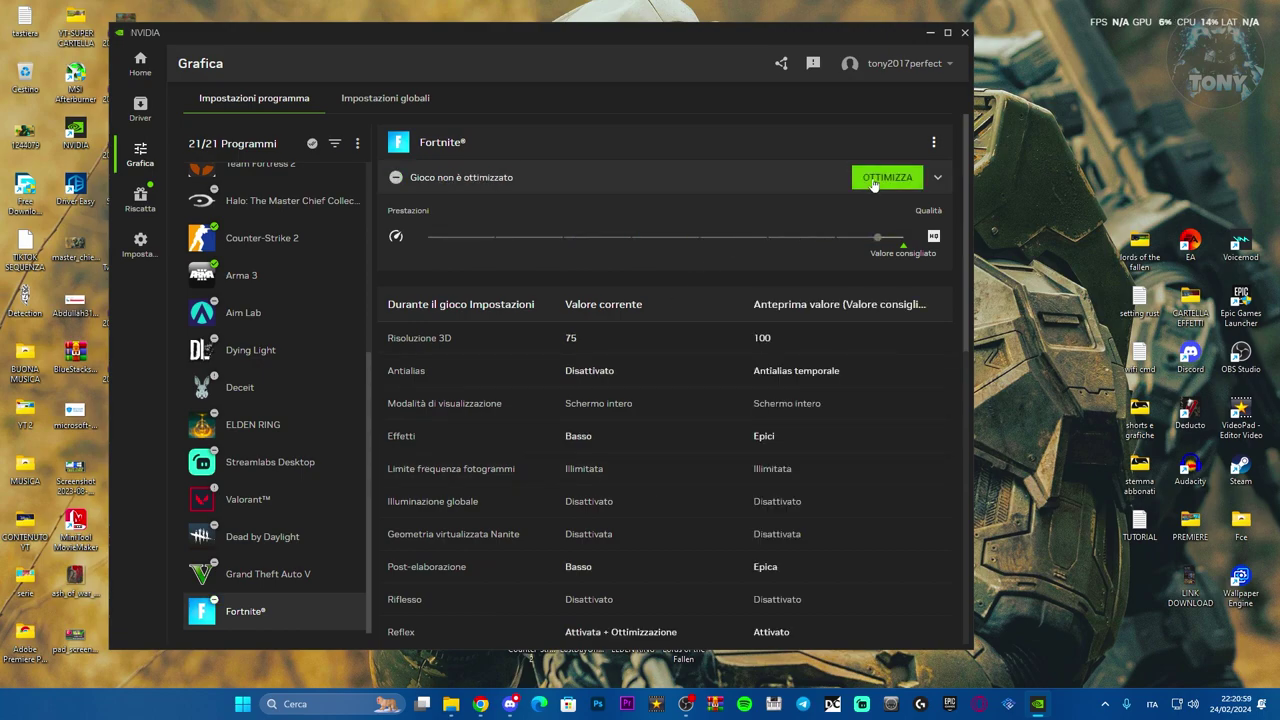
# Move Fortnite's optimization level fully to Prestazioni and optimize the game.
pyautogui.scroll(-7, 944, 424)
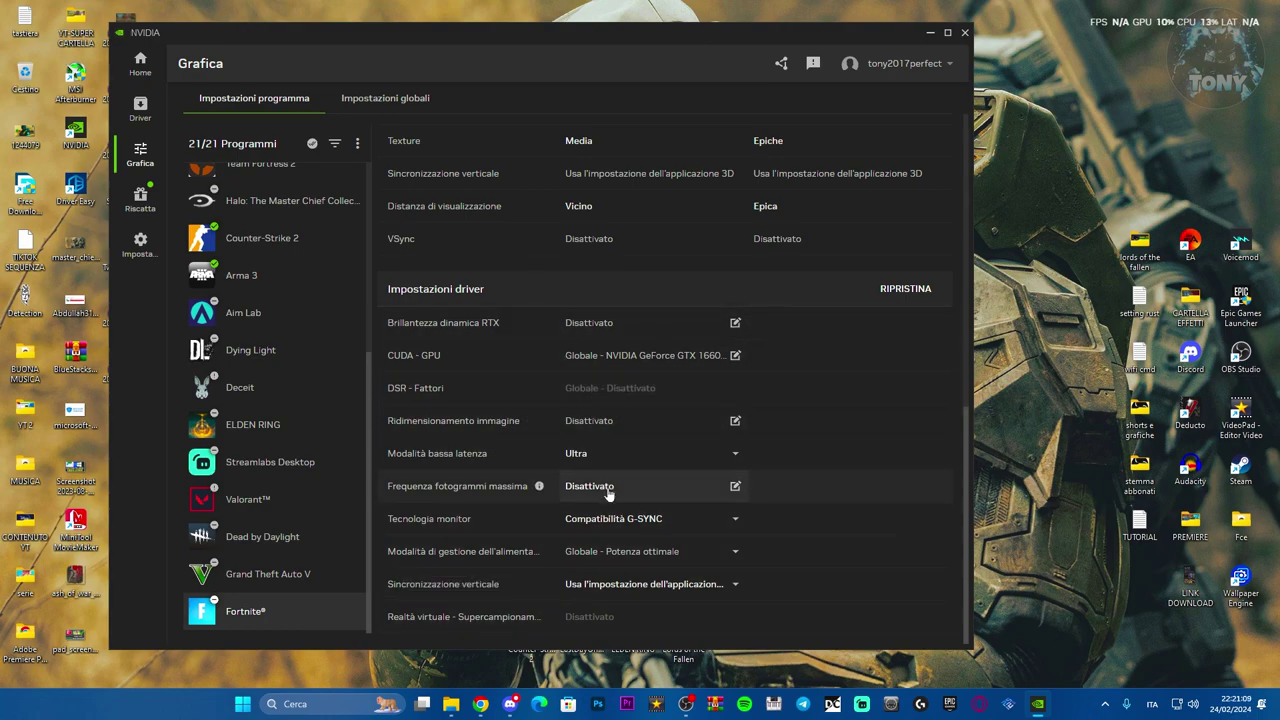
pyautogui.scroll(10, 669, 480)
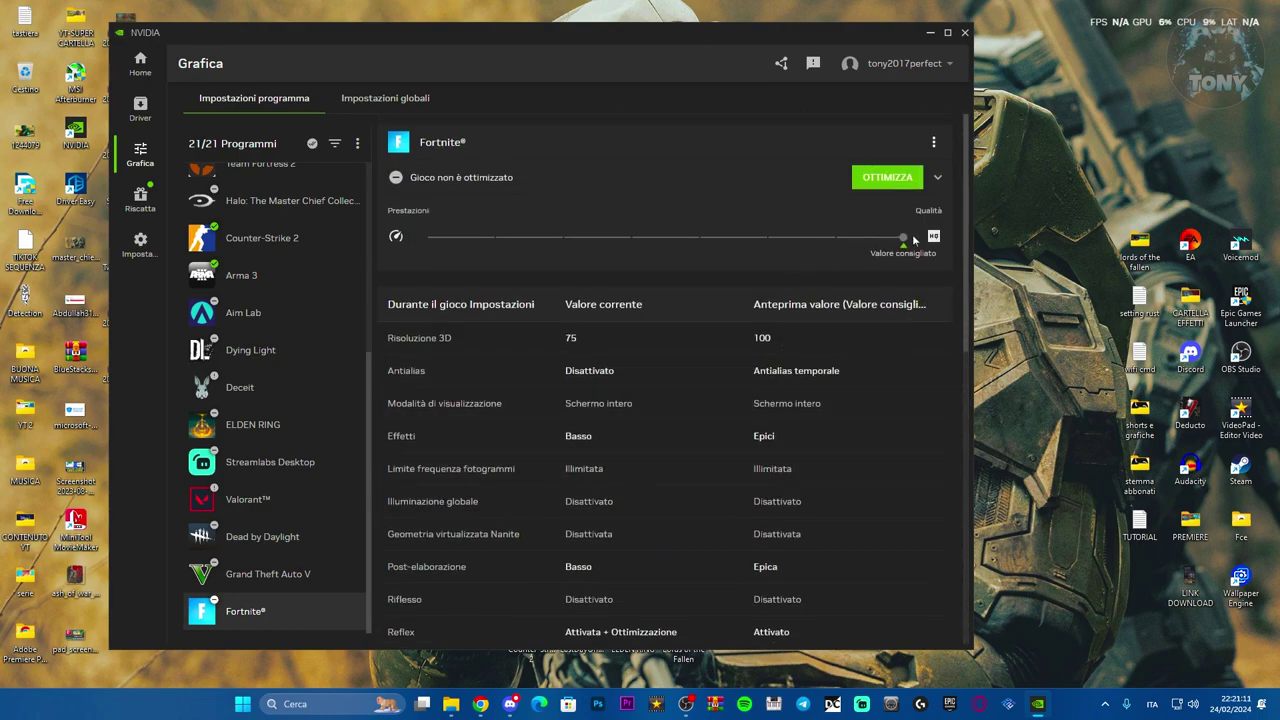
pyautogui.moveTo(903, 242); pyautogui.dragTo(410, 258)
pyautogui.click(886, 180)
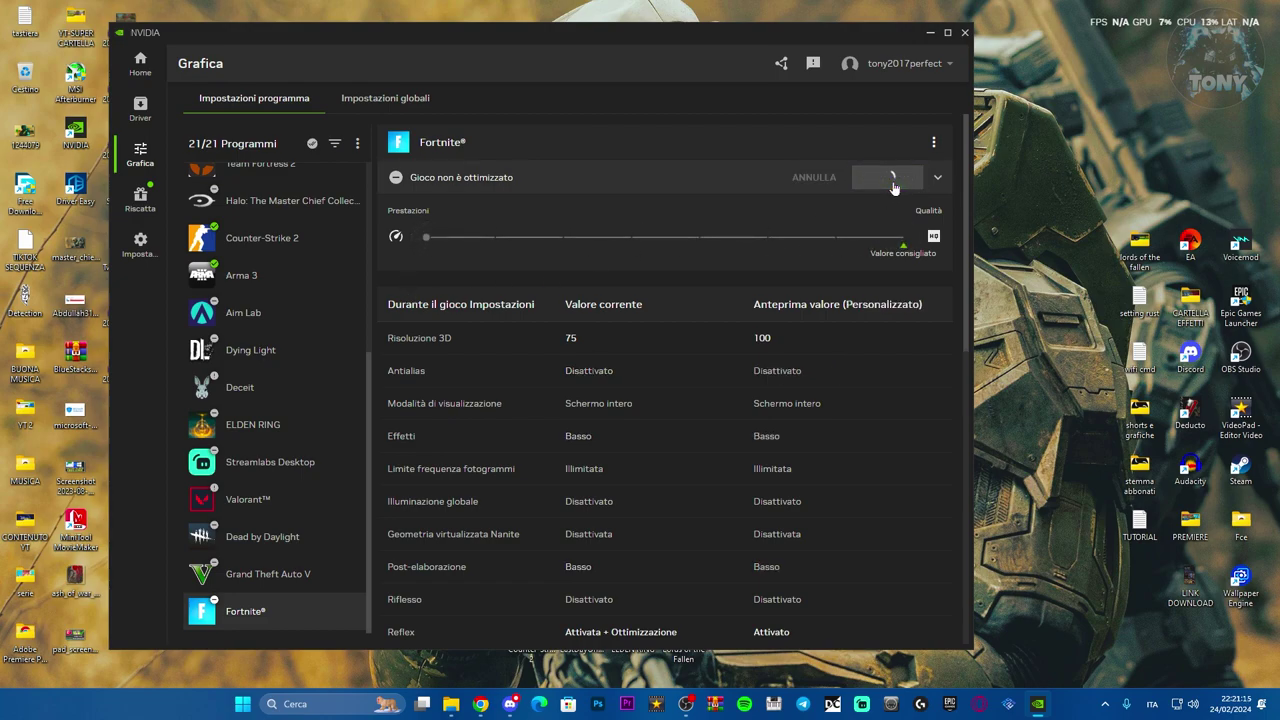
# Restore the driver settings (Impostazioni driver) for Fortnite and confirm the reset.
pyautogui.scroll(-3, 935, 279)
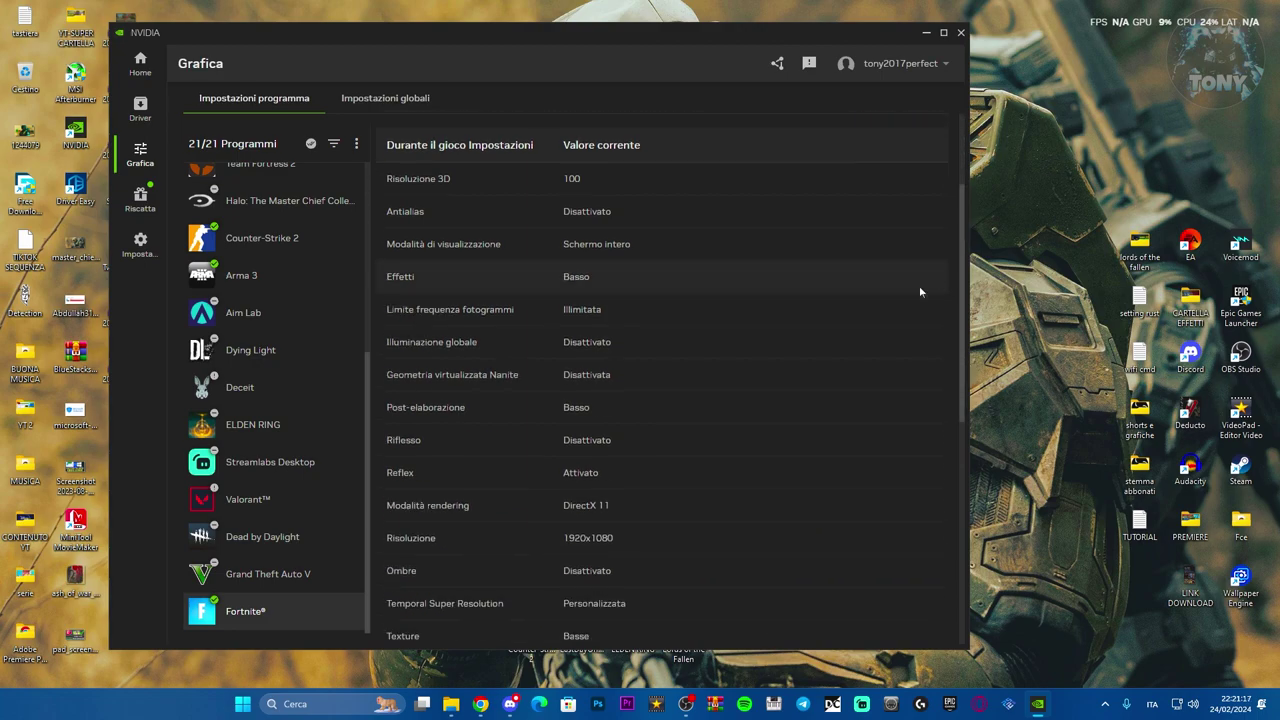
pyautogui.scroll(-5, 949, 375)
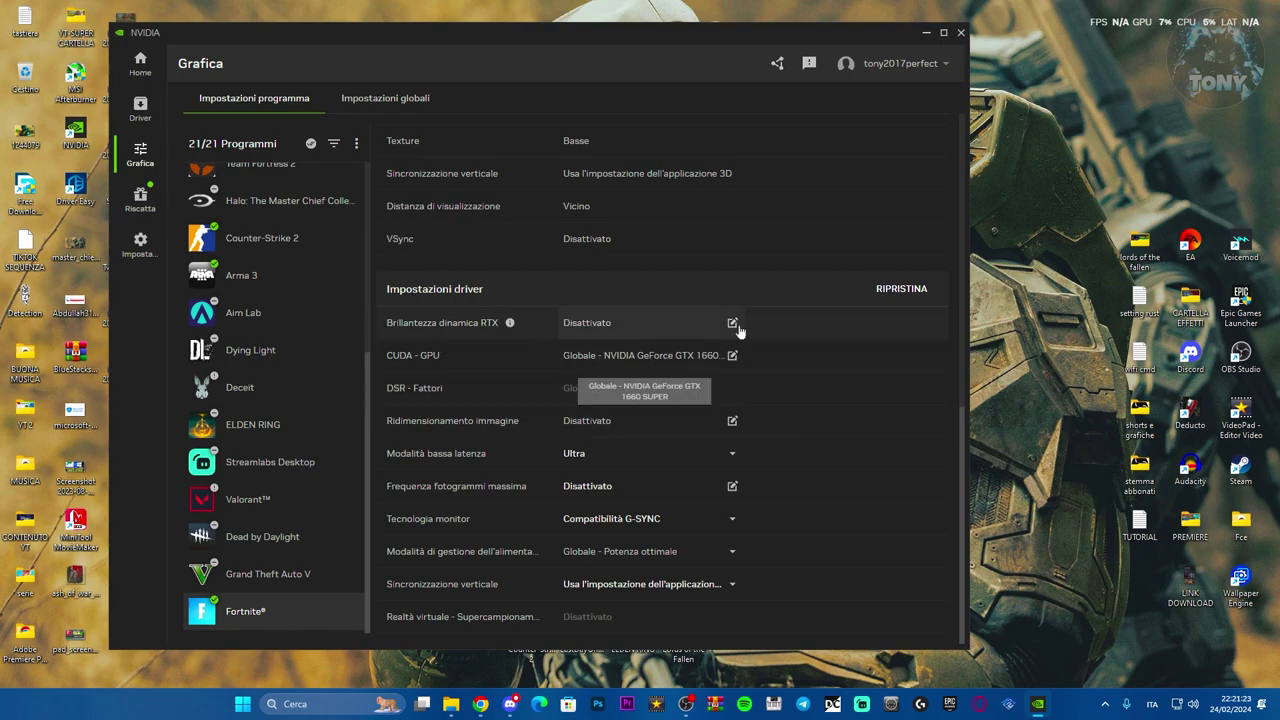
pyautogui.click(902, 289)
pyautogui.click(683, 386)
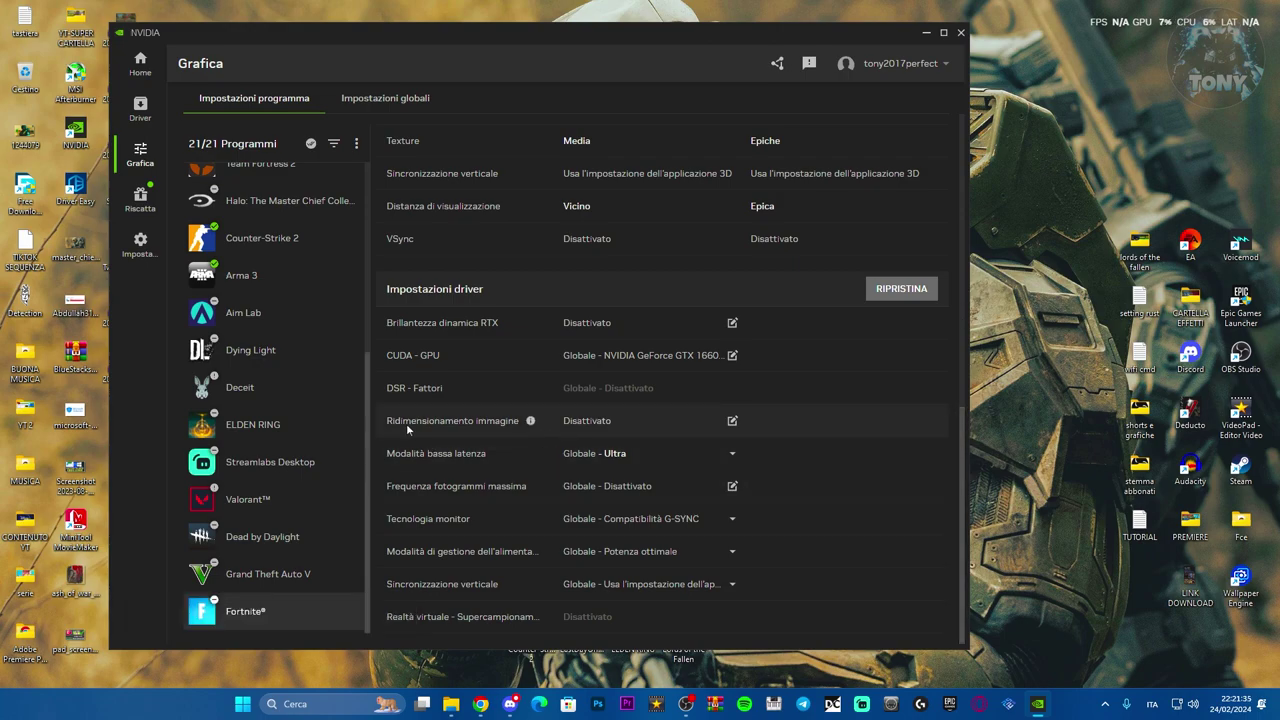
# Set Ridimensionamento immagine to Disattivato for Fortnite and apply it.
pyautogui.click(590, 420)
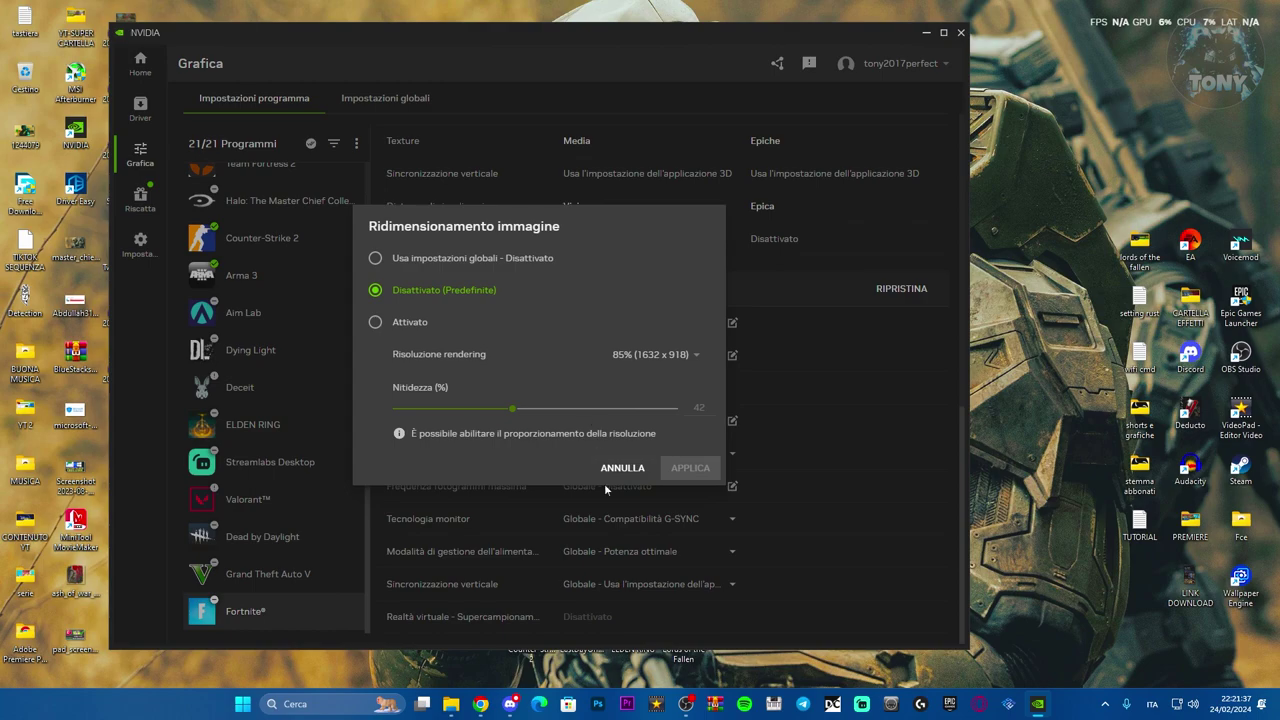
pyautogui.click(375, 321)
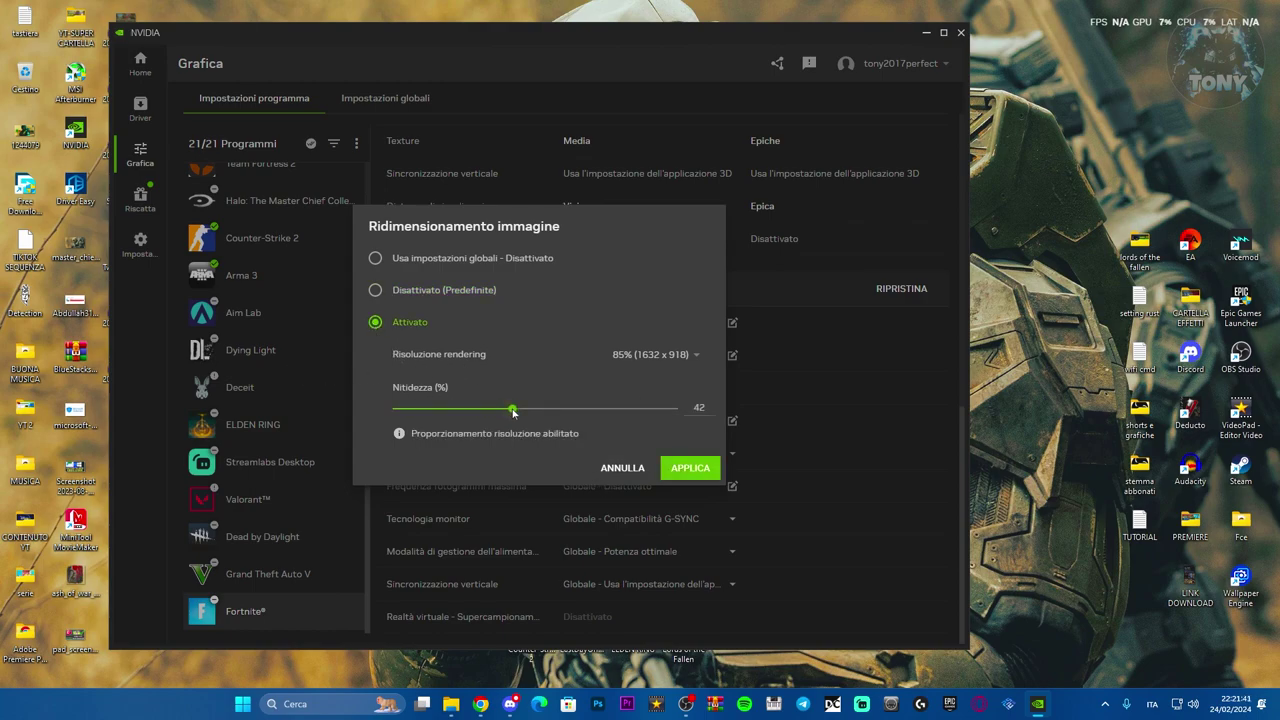
pyautogui.moveTo(512, 410); pyautogui.dragTo(259, 406)
pyautogui.click(375, 290)
pyautogui.click(701, 474)
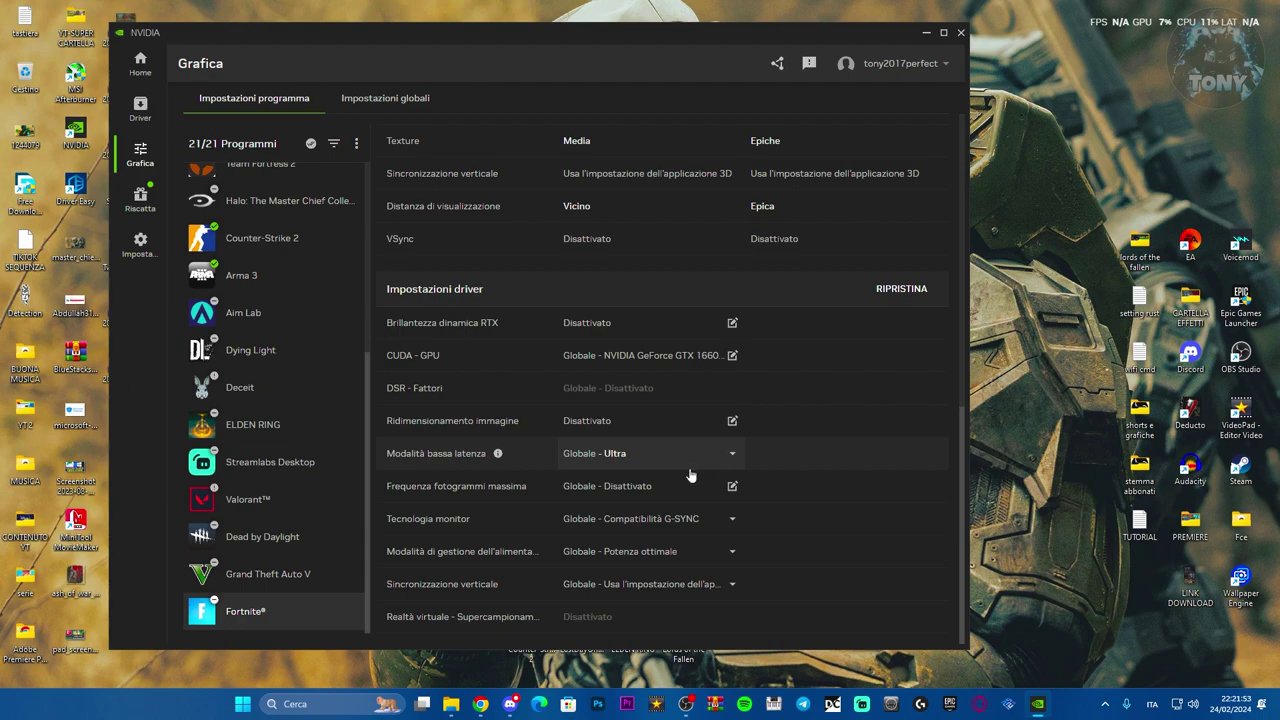
# Set Fortnite's Frequenza fotogrammi massima to Disattivato and apply it.
pyautogui.click(608, 494)
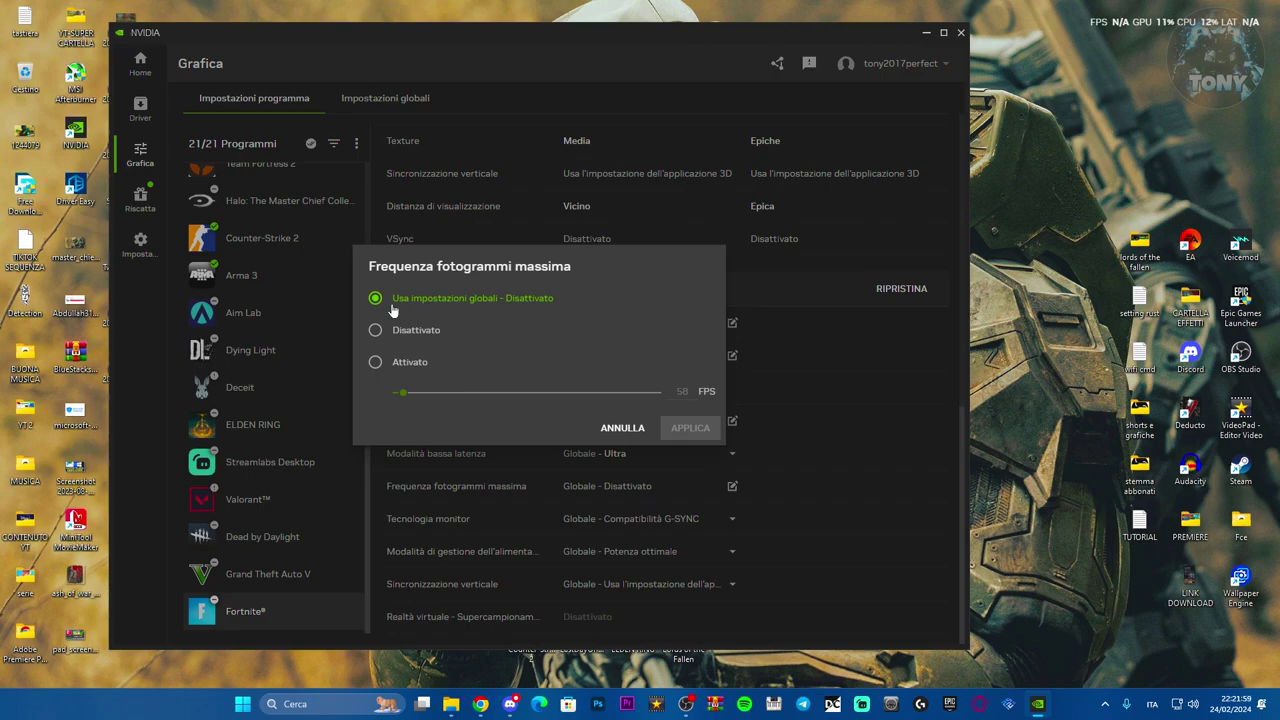
pyautogui.click(375, 363)
pyautogui.moveTo(416, 399); pyautogui.dragTo(663, 392)
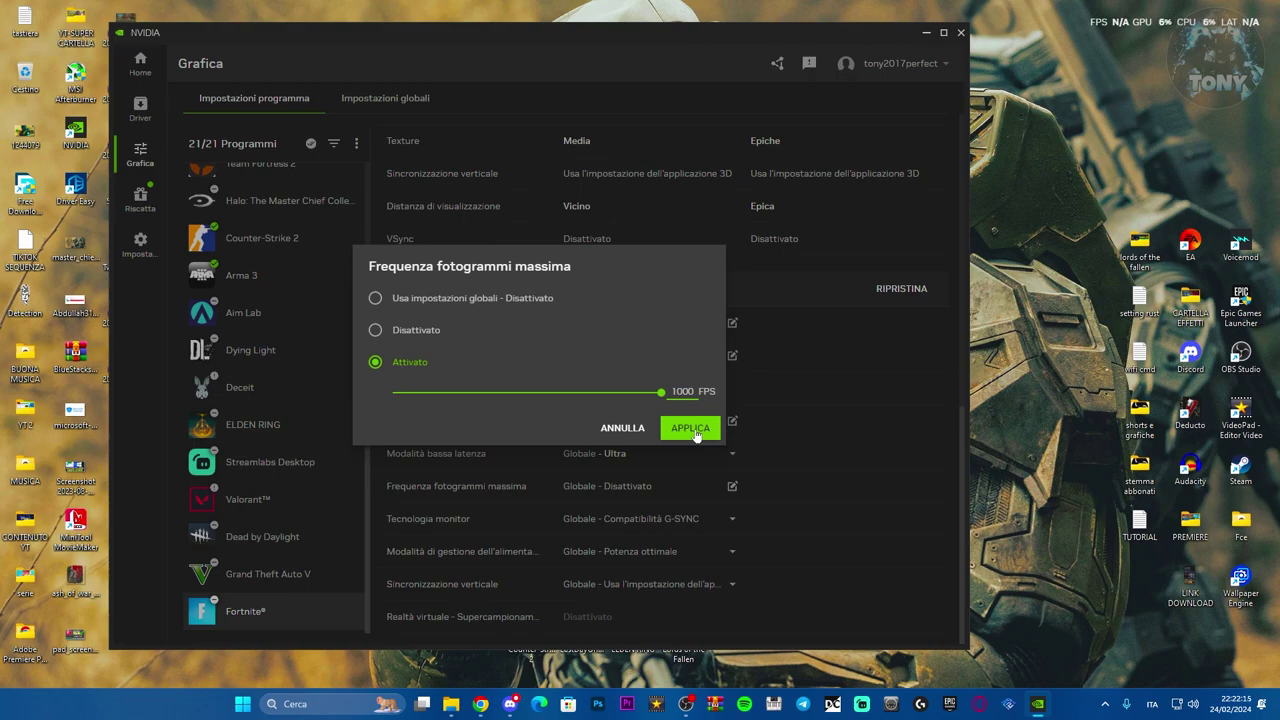
pyautogui.click(375, 330)
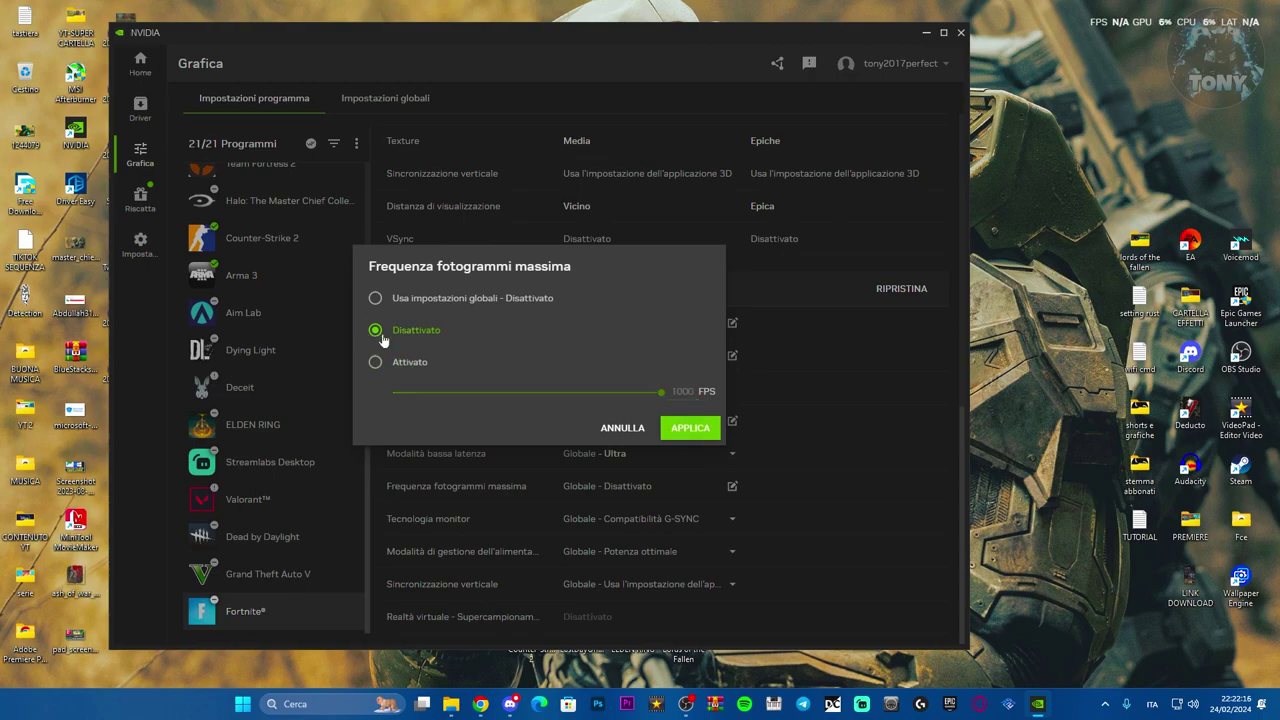
pyautogui.click(688, 429)
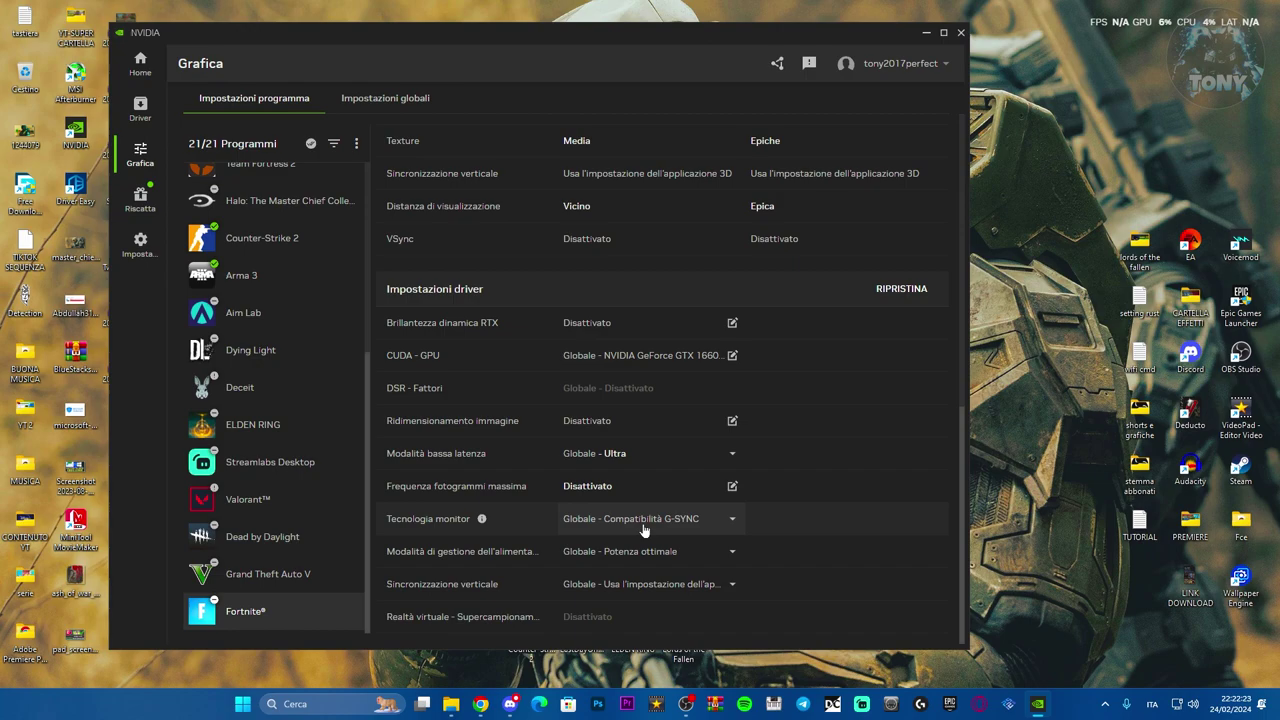
# Set Fortnite's Tecnologia monitor to Compatibilità G-SYNC and its power management mode to Preferisci prestazioni massime.
pyautogui.click(644, 527)
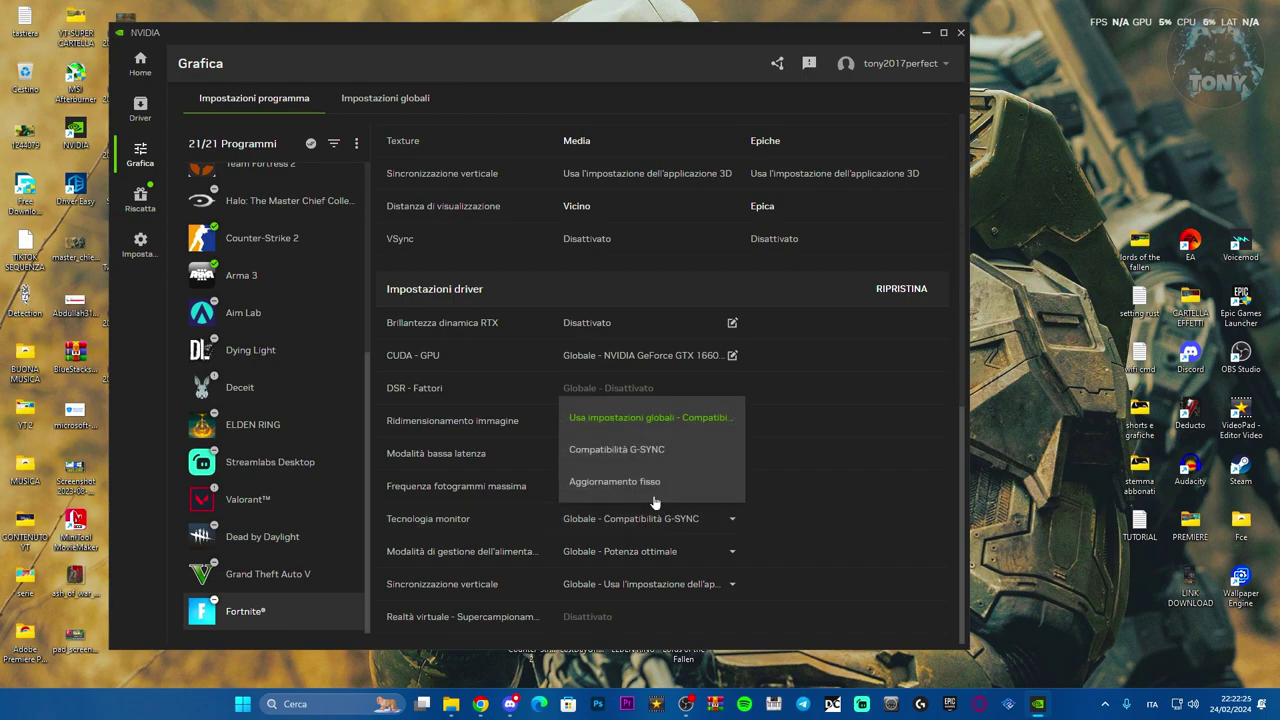
pyautogui.click(618, 455)
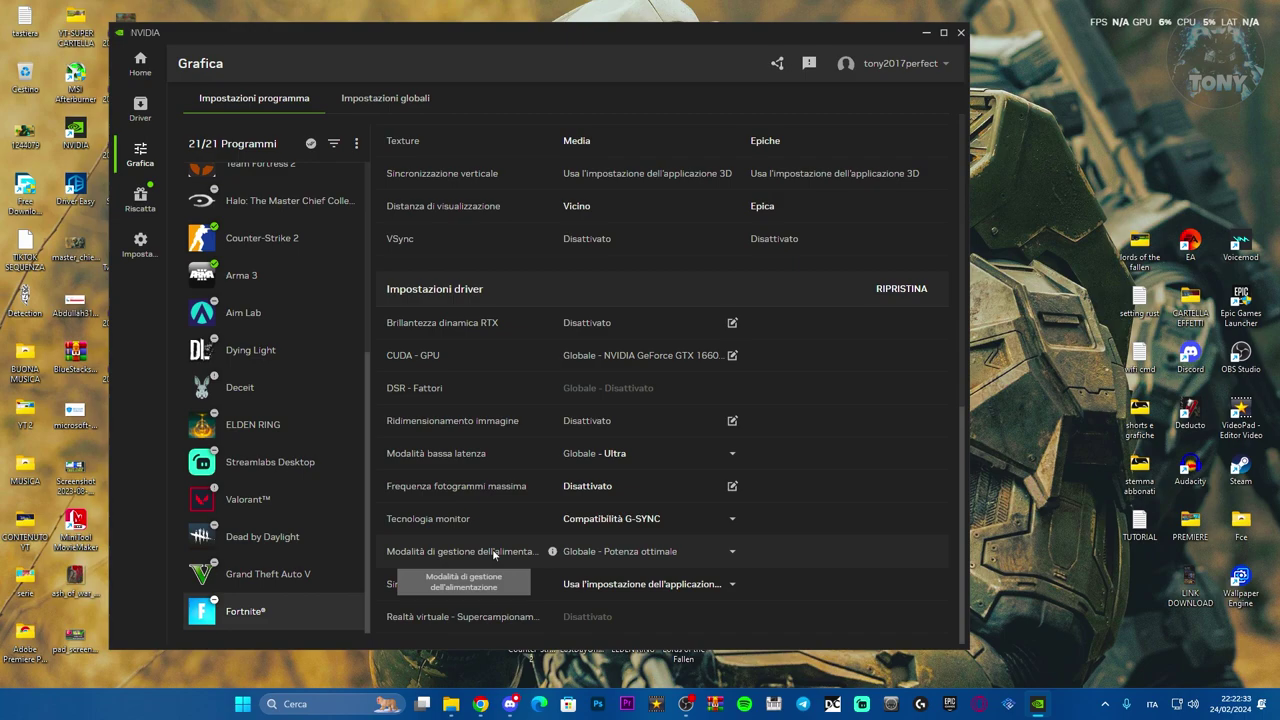
pyautogui.click(610, 560)
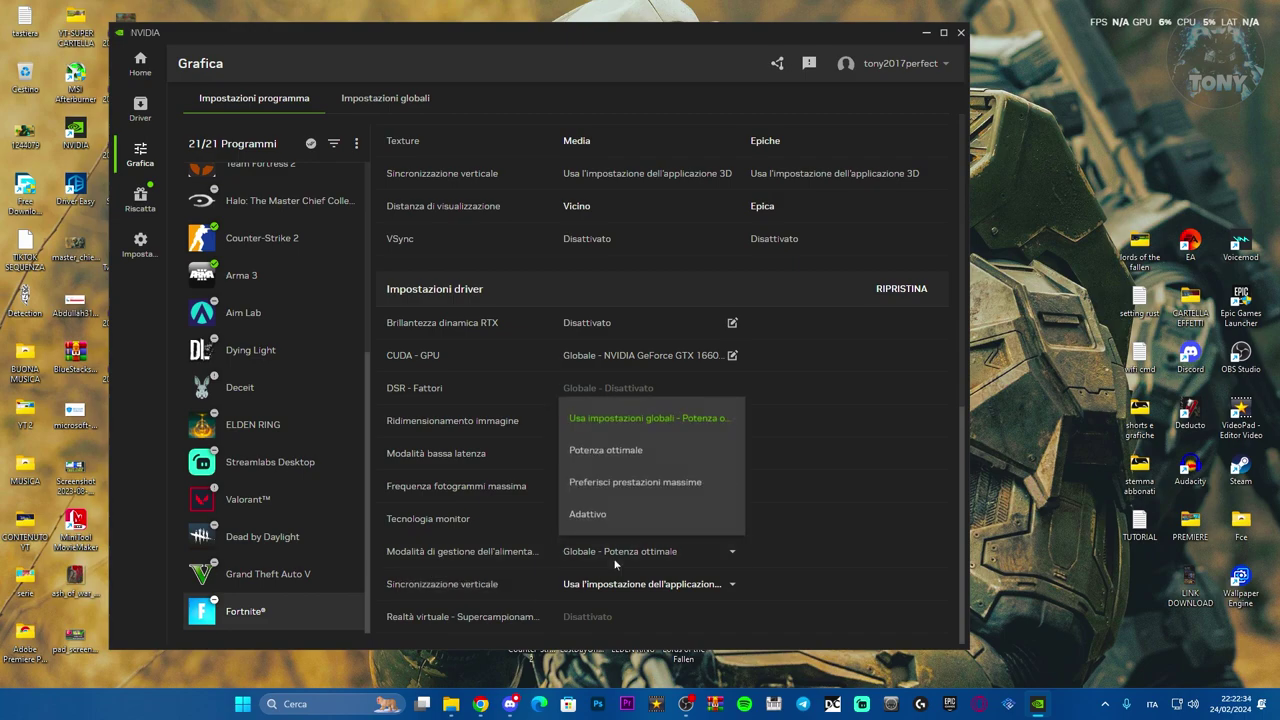
pyautogui.click(592, 482)
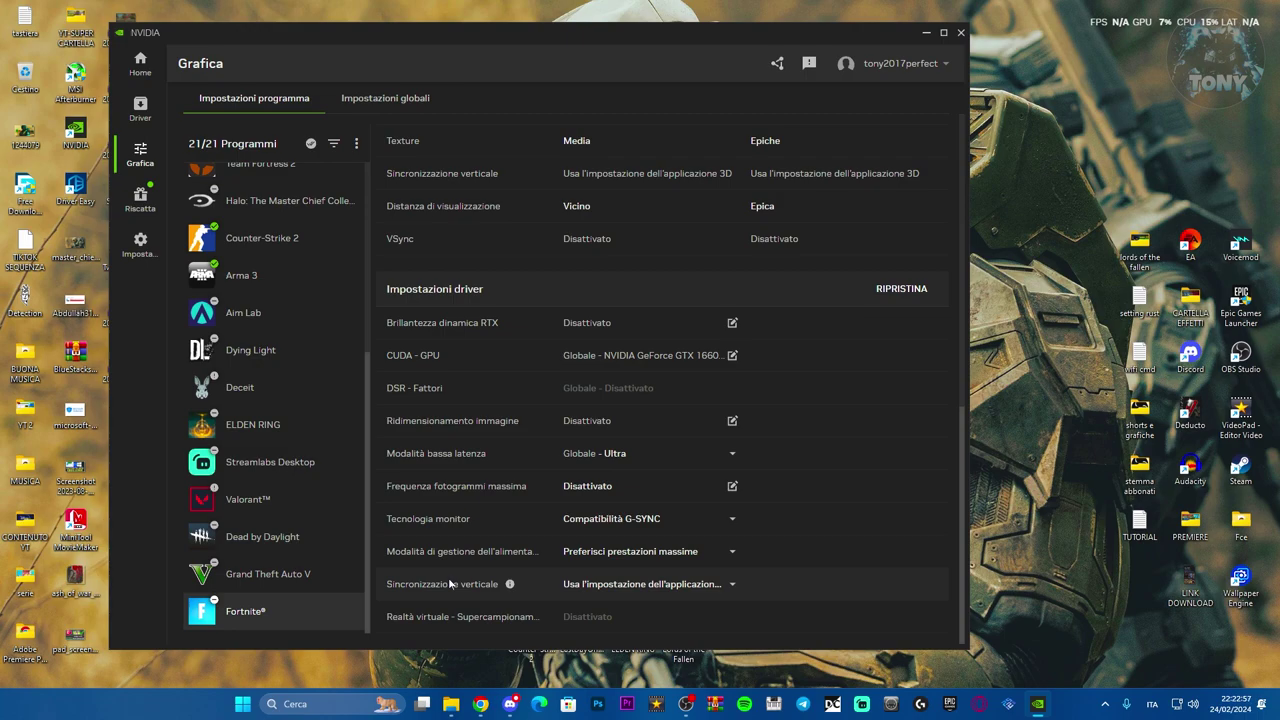
# Set Sincronizzazione verticale to Disattivato in Fortnite's driver settings.
pyautogui.click(614, 586)
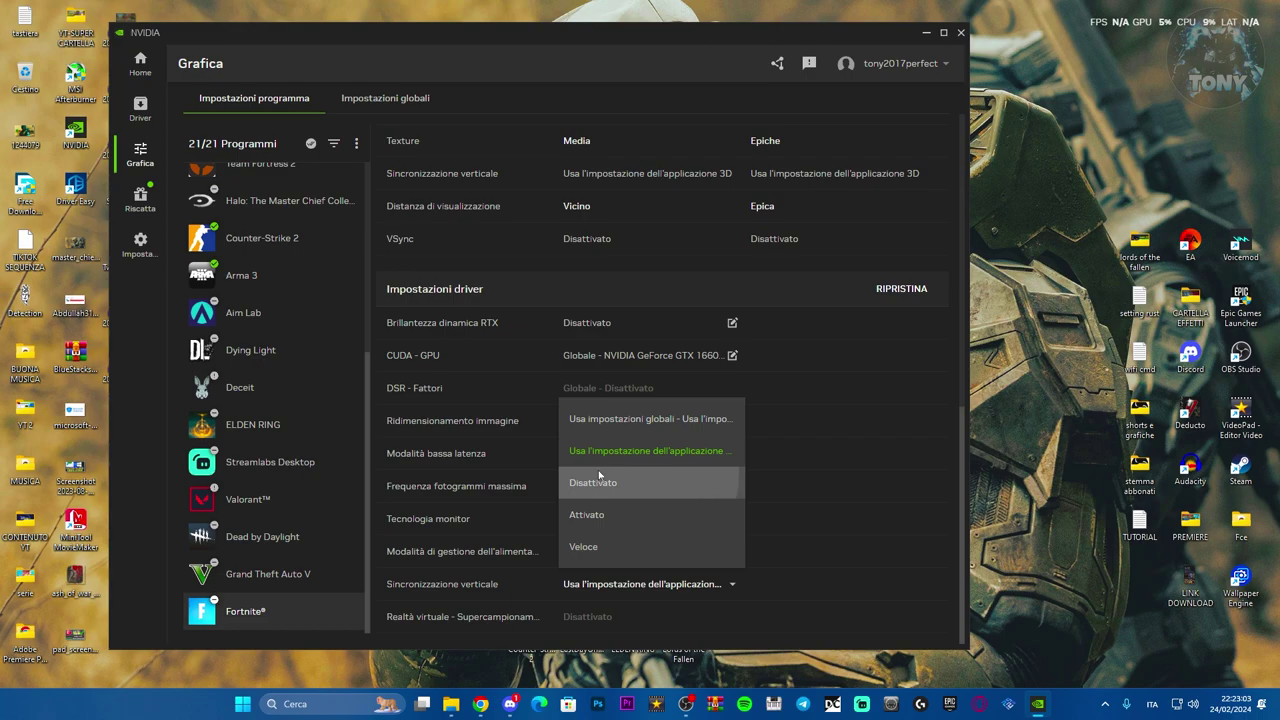
pyautogui.click(598, 480)
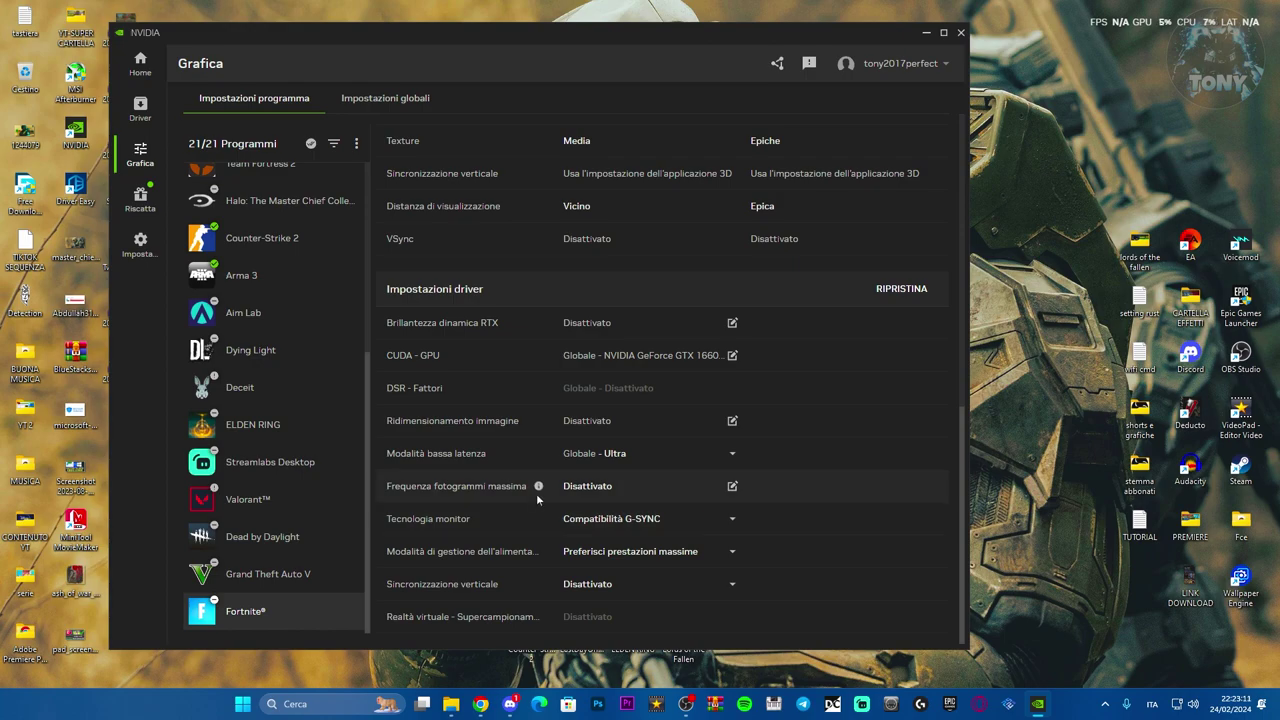
# Optimize Fortnite with the level fully at Prestazioni and review the applied settings.
pyautogui.scroll(10, 536, 493)
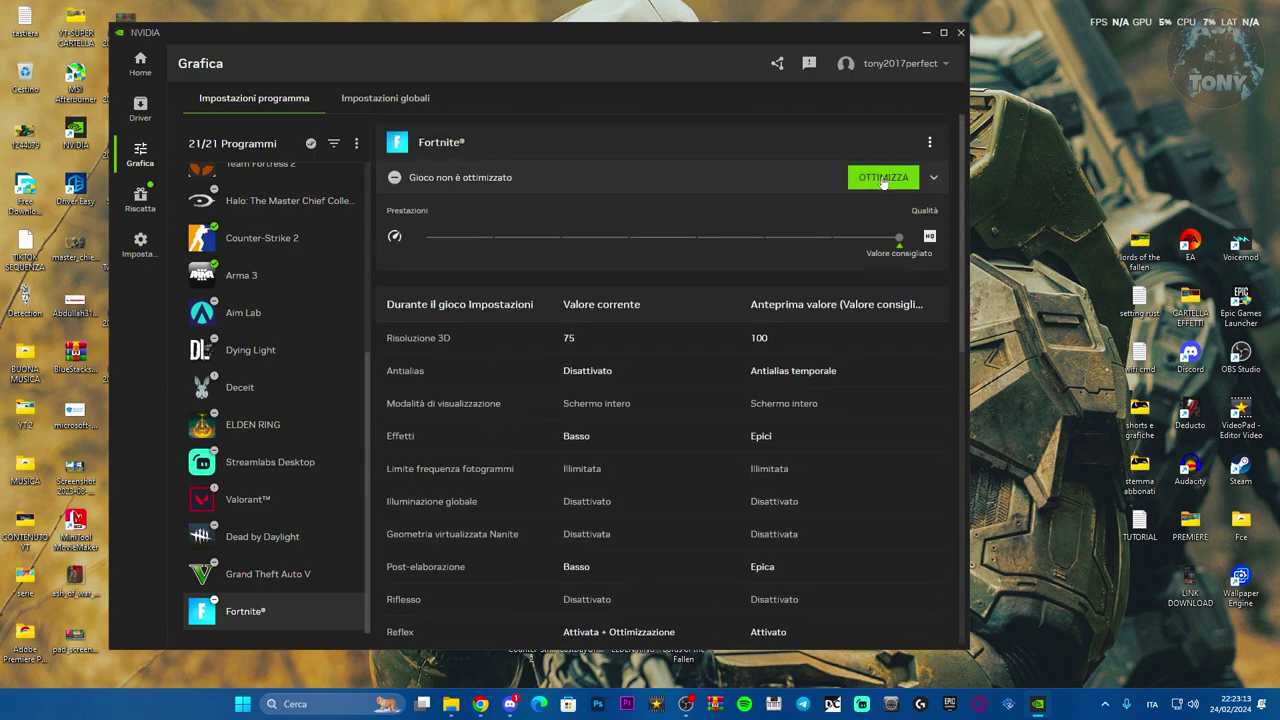
pyautogui.moveTo(899, 237); pyautogui.dragTo(425, 237)
pyautogui.click(888, 180)
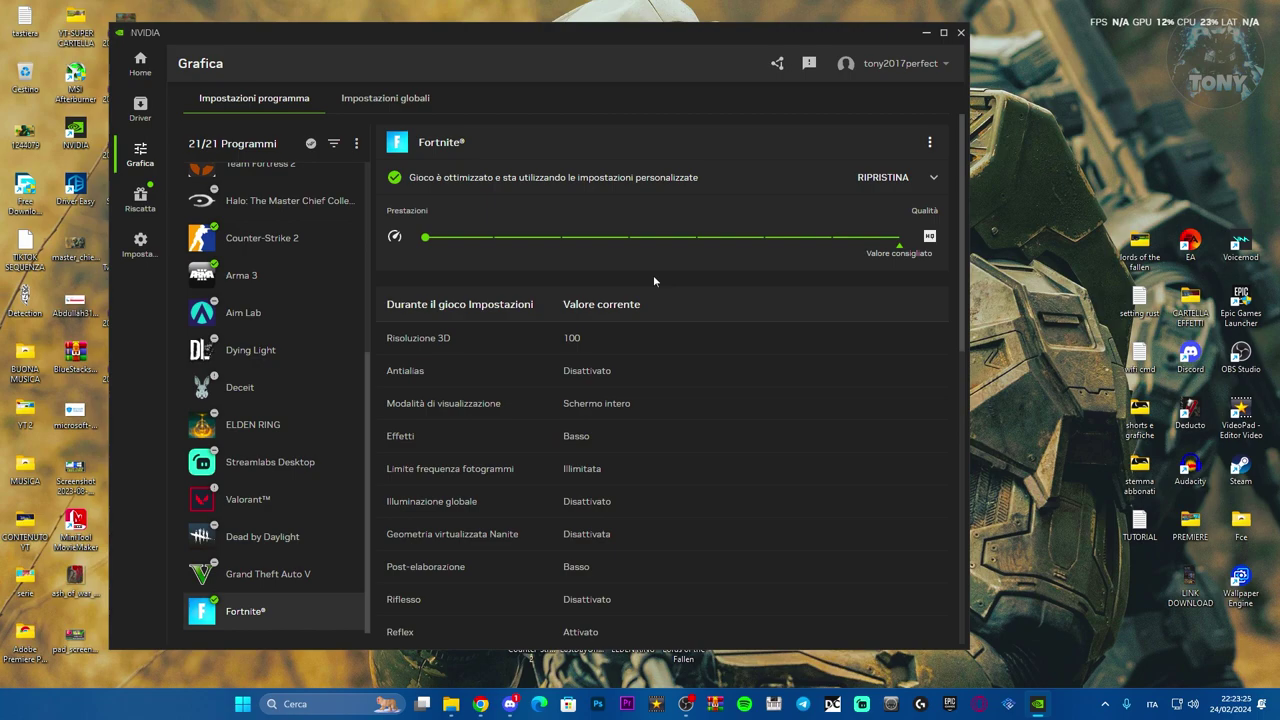
pyautogui.scroll(-5, 653, 275)
pyautogui.scroll(5, 627, 372)
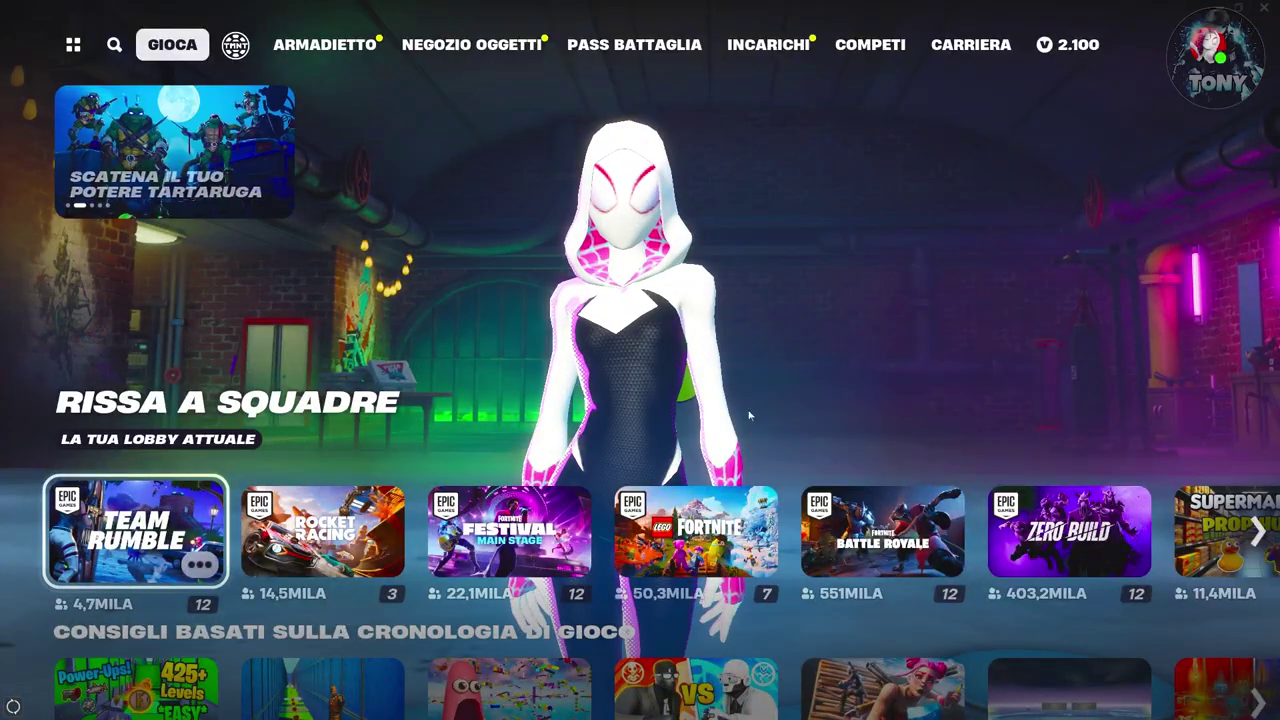
# Switch to Fortnite and open its game settings.
pyautogui.click(75, 45)
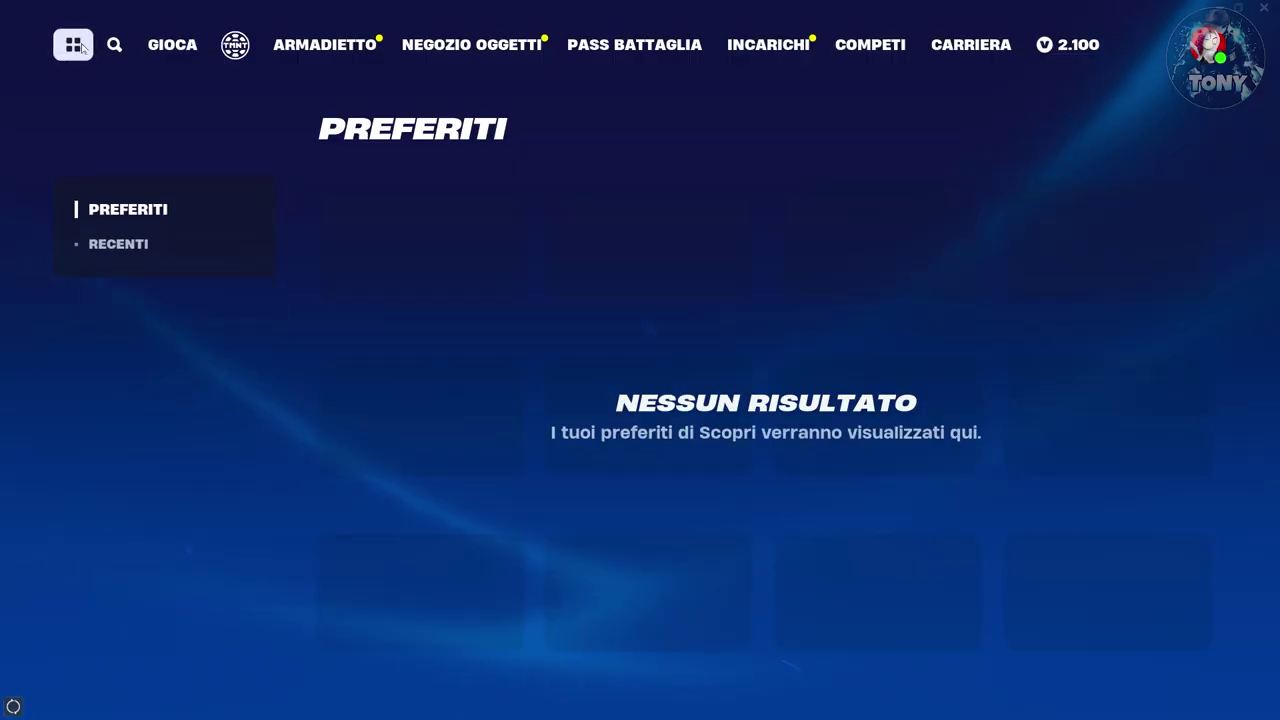
pyautogui.press('Escape')
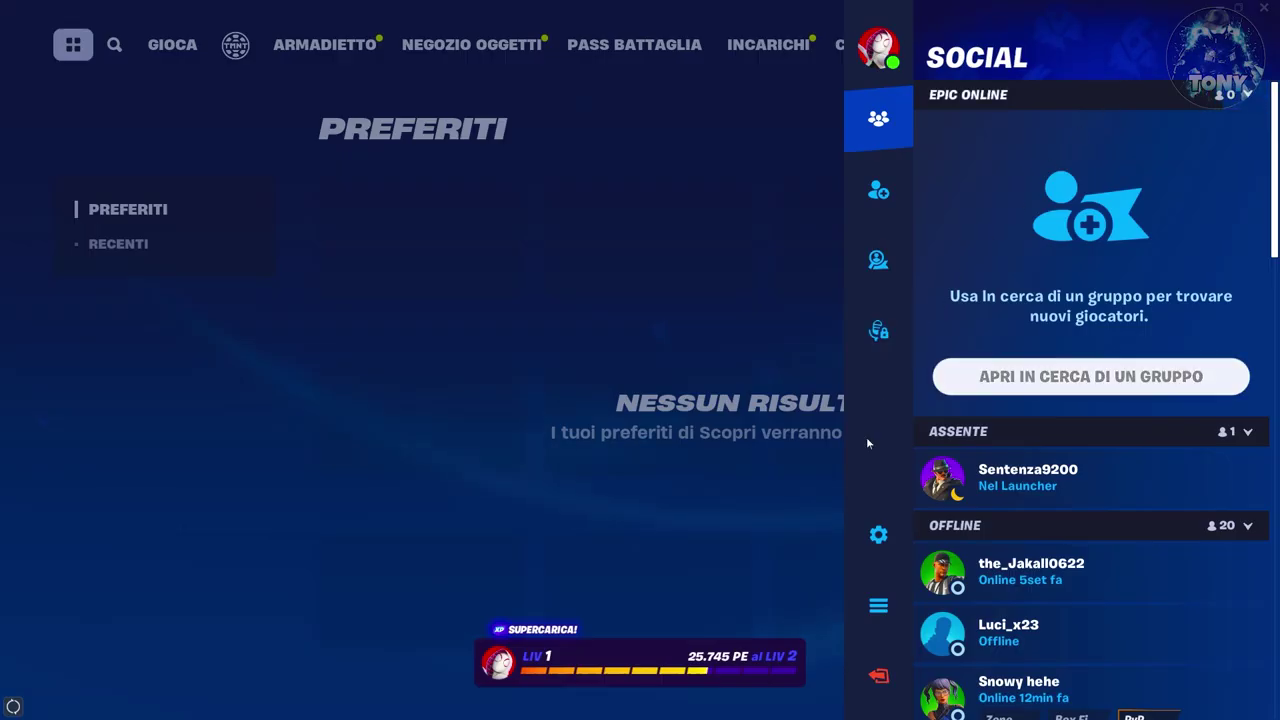
pyautogui.click(880, 523)
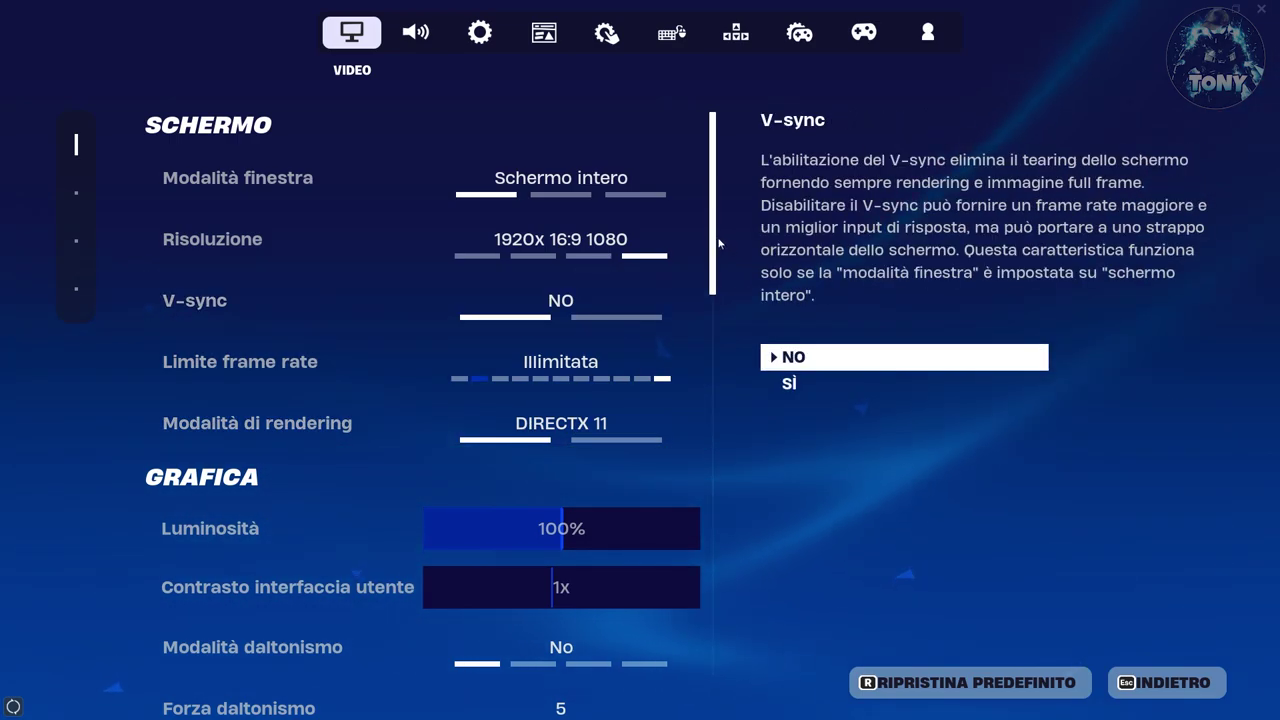
# Set the Preimpostazioni qualità preset to Ridotto under Qualità grafica and apply the change.
pyautogui.scroll(-1, 713, 252)
pyautogui.moveTo(713, 252); pyautogui.dragTo(709, 369)
pyautogui.scroll(-3, 706, 350)
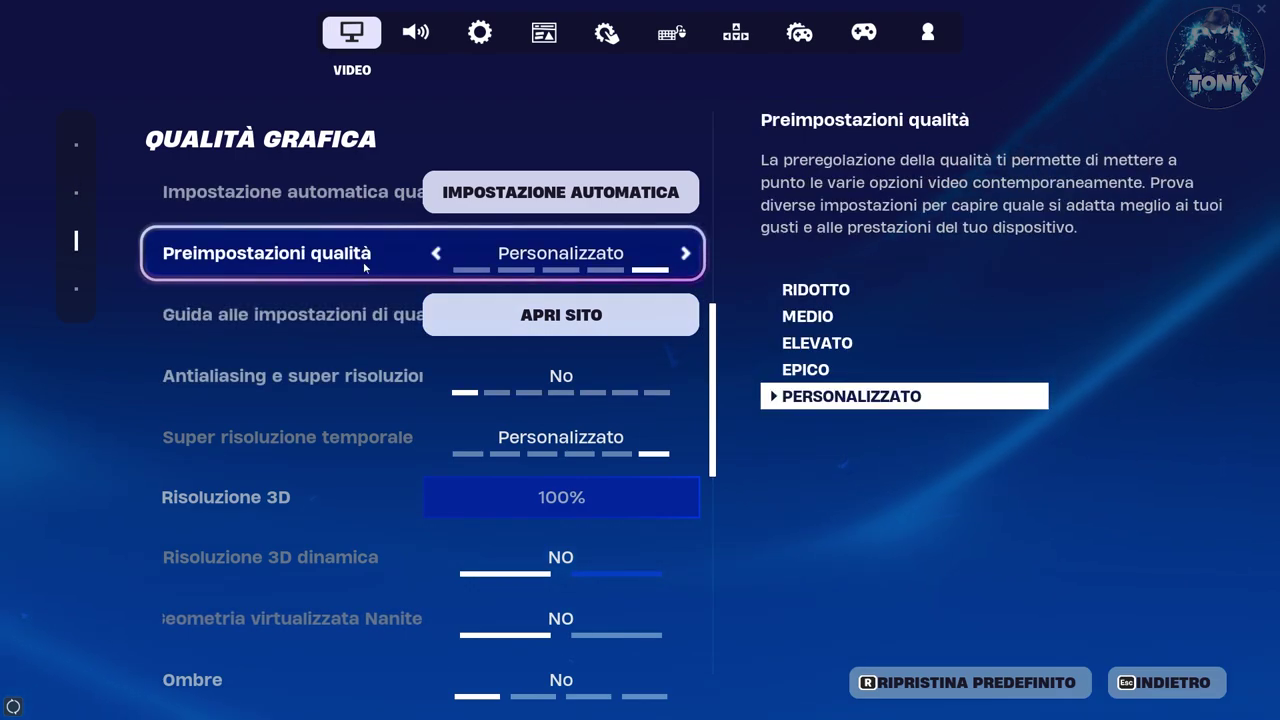
pyautogui.click(437, 253)
pyautogui.click(437, 253)
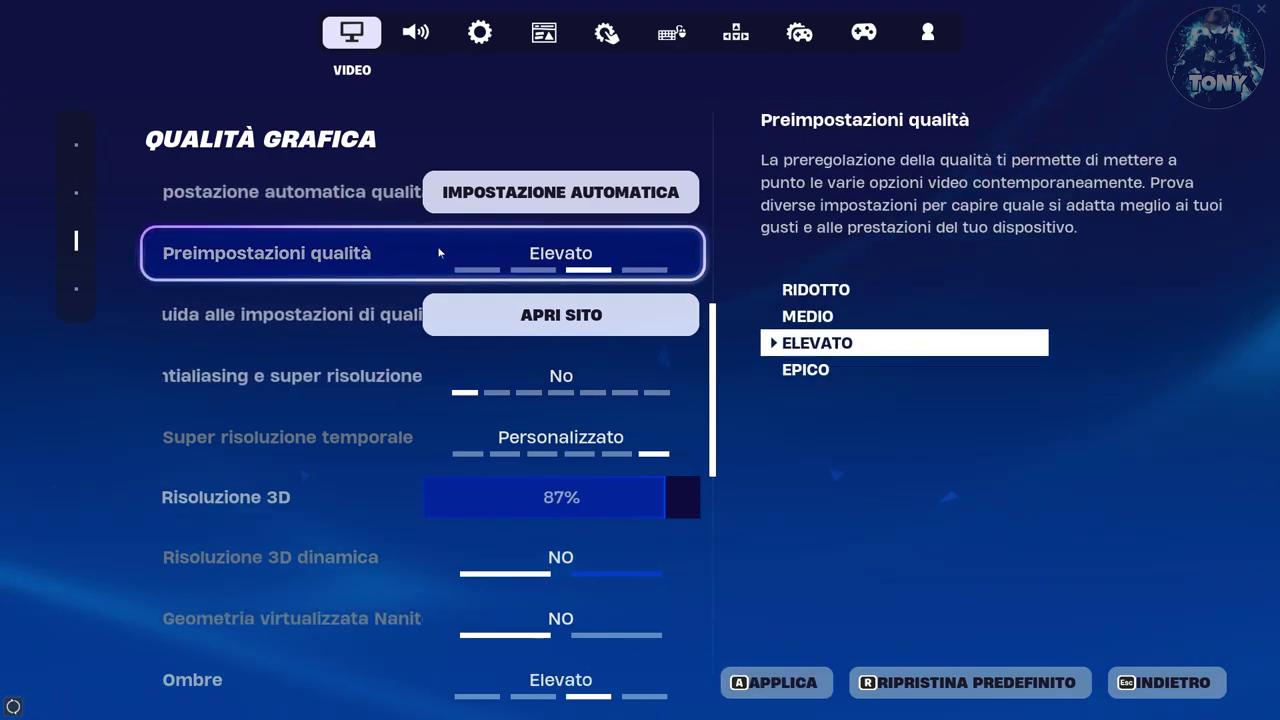
pyautogui.click(437, 253)
pyautogui.click(437, 253)
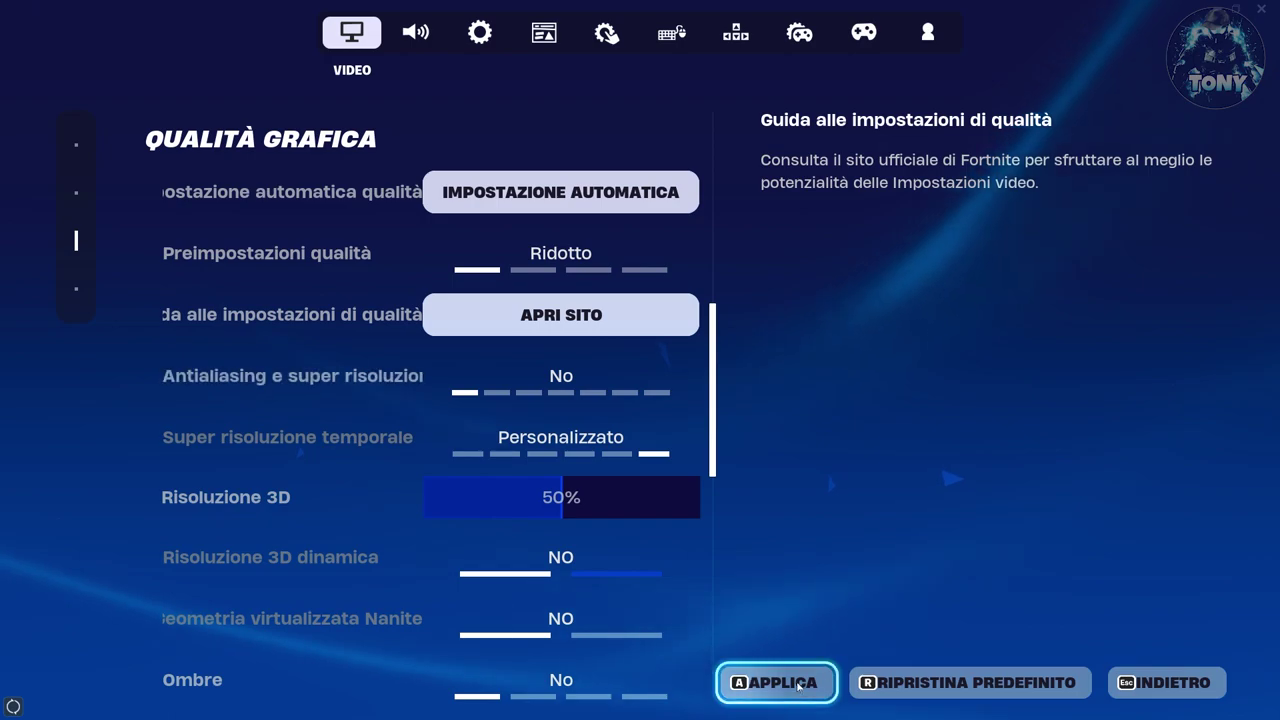
pyautogui.click(796, 684)
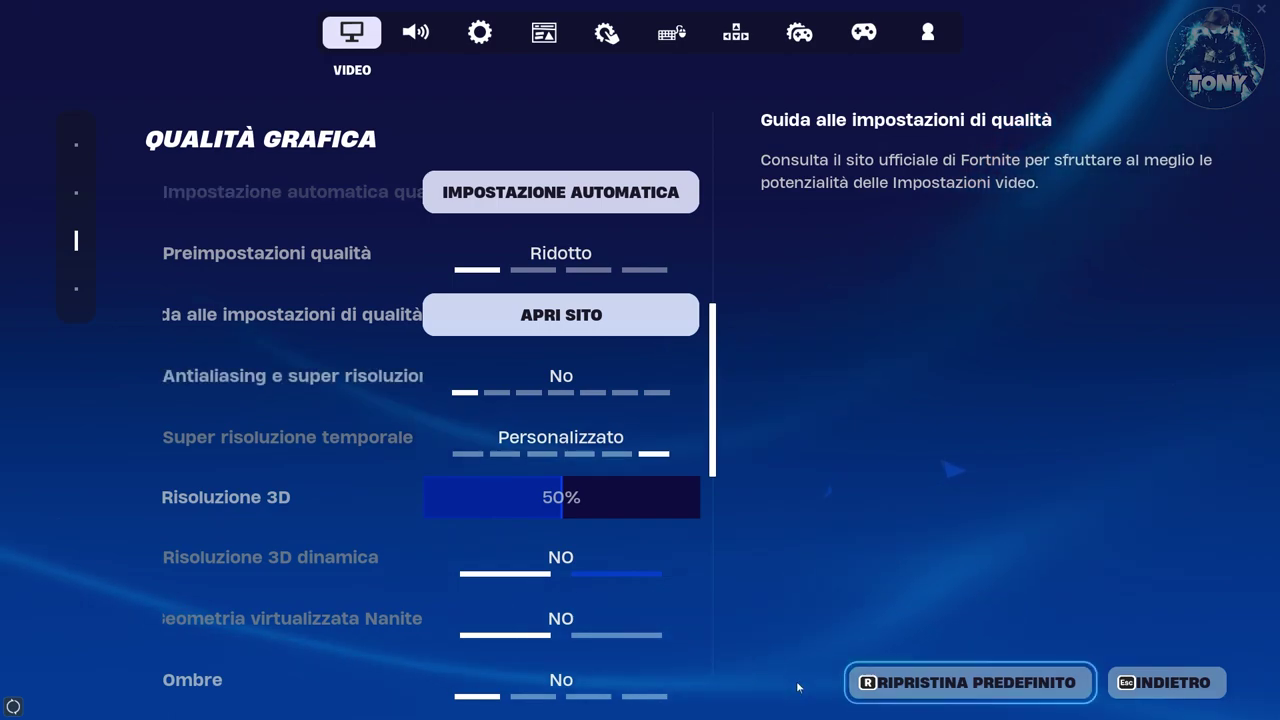
# Try FXAA for Antialiasing e super risoluzione and return the setting to No.
pyautogui.click(686, 377)
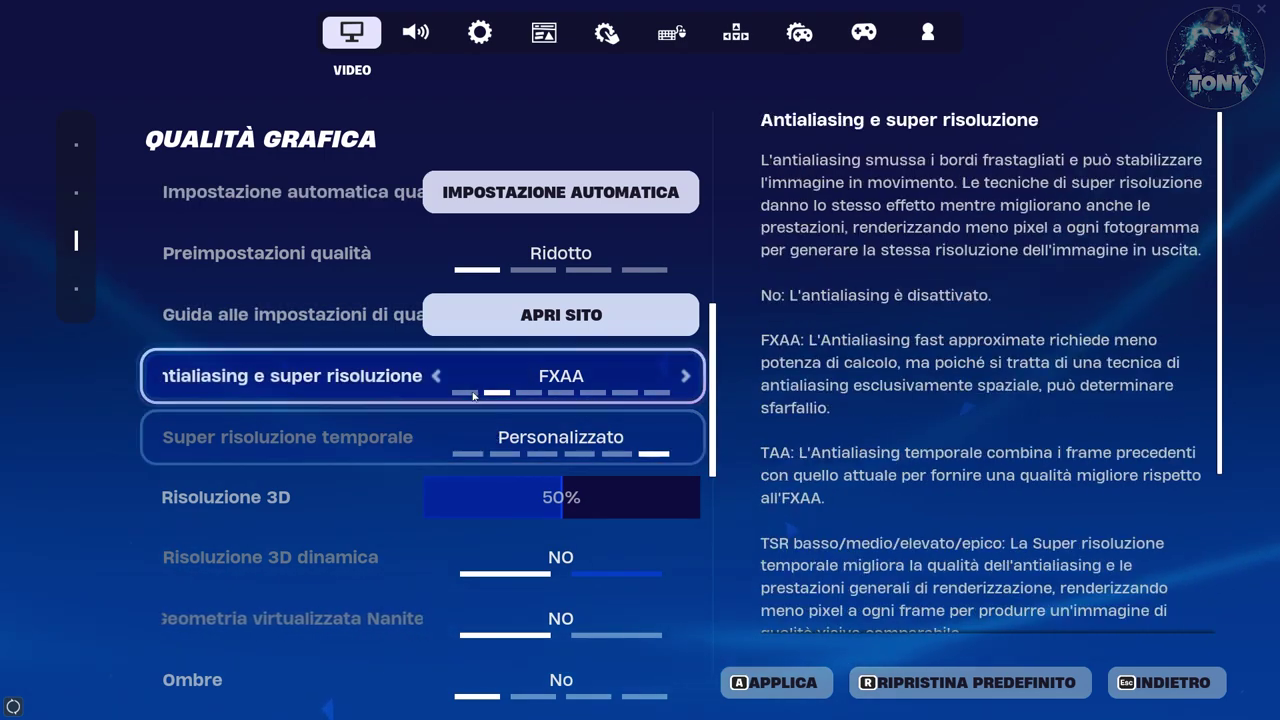
pyautogui.click(523, 376)
# Set Risoluzione 3D to 75% under Qualità grafica and apply the change.
pyautogui.moveTo(709, 425); pyautogui.dragTo(707, 516)
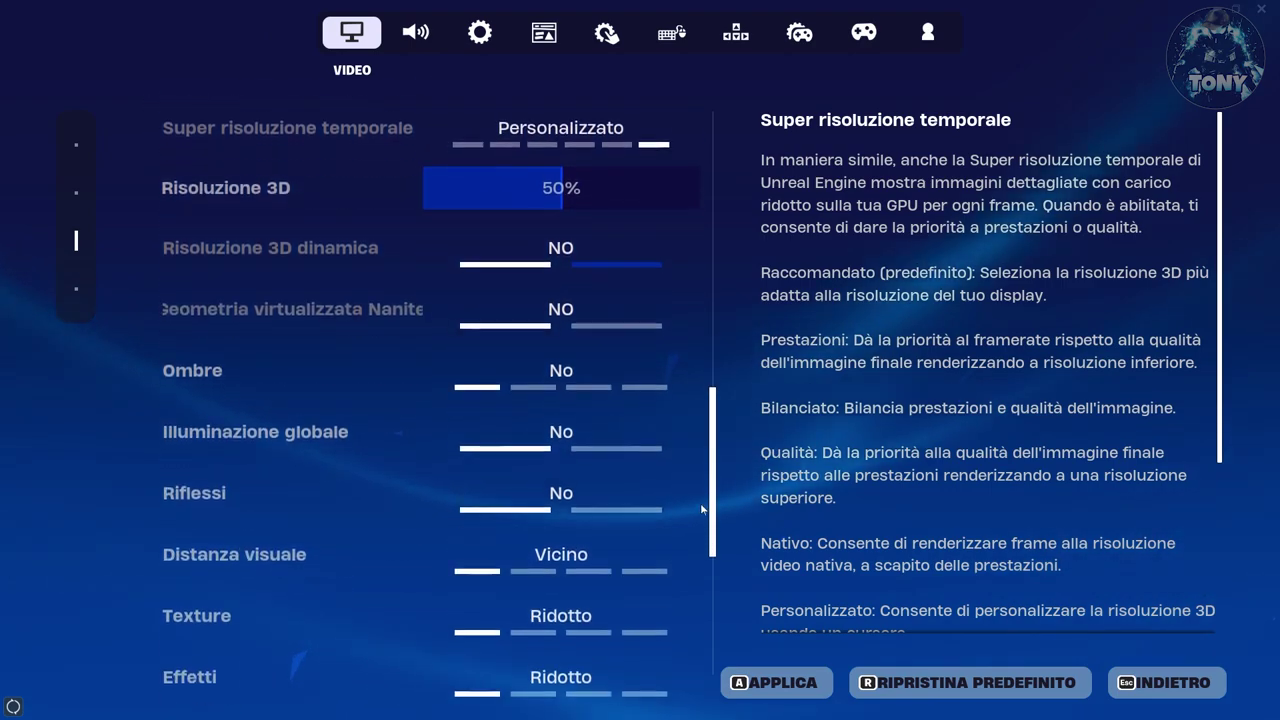
pyautogui.click(563, 295)
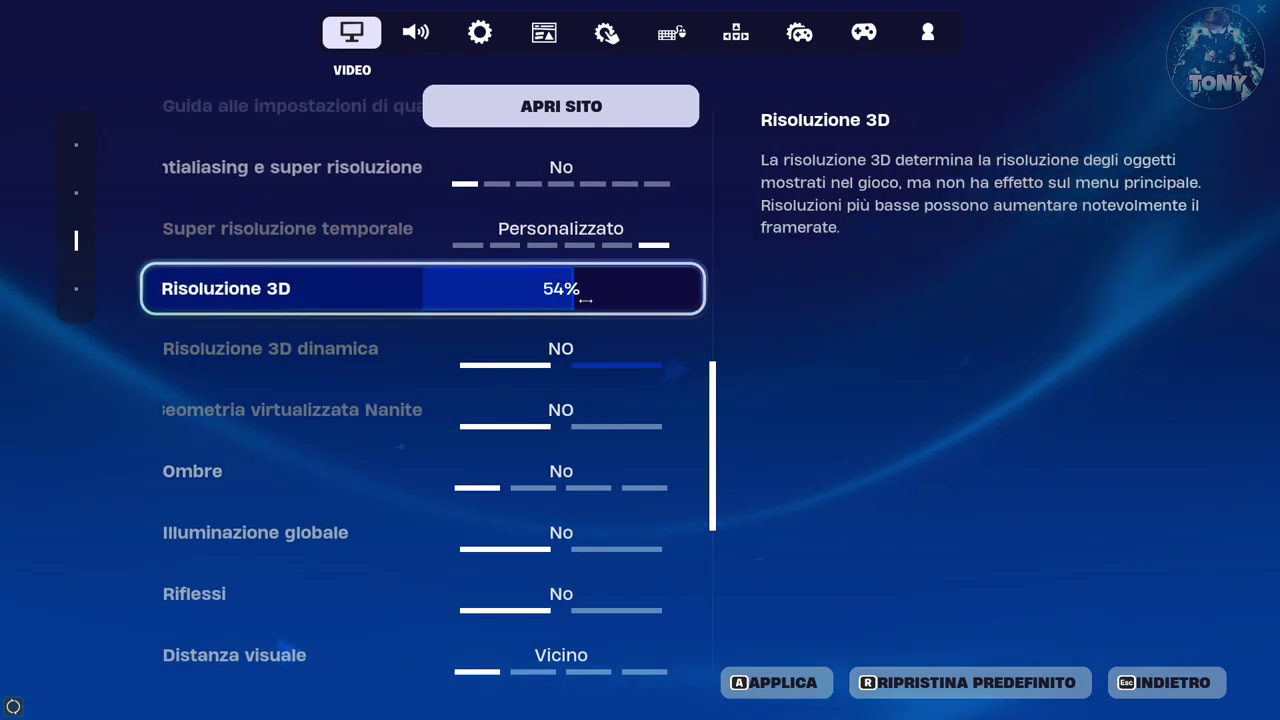
pyautogui.moveTo(584, 300); pyautogui.dragTo(607, 302)
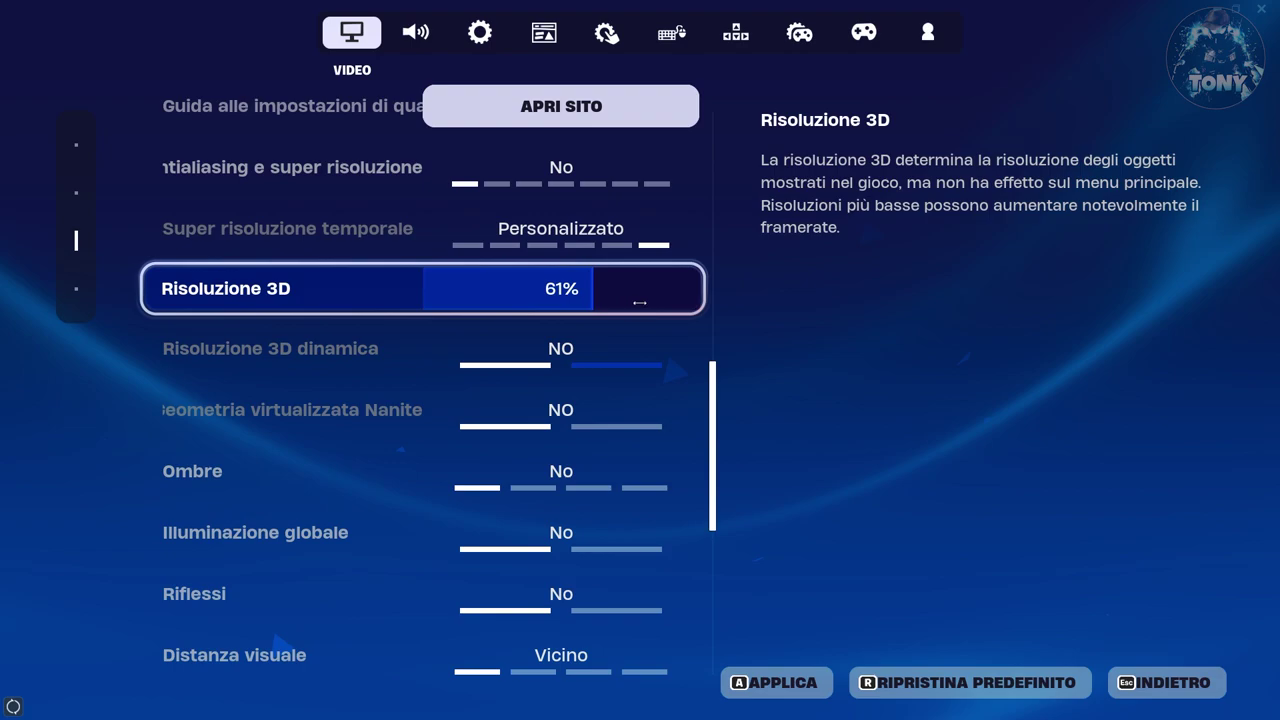
pyautogui.click(648, 302)
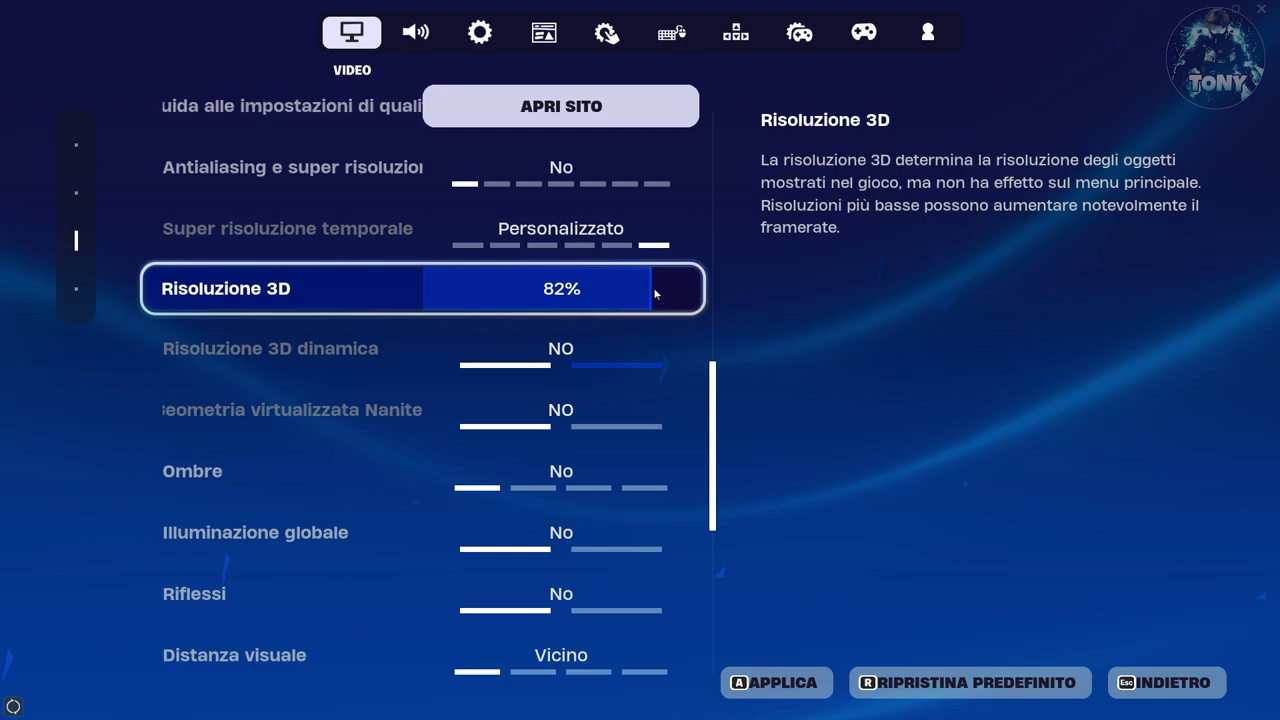
pyautogui.moveTo(648, 286); pyautogui.dragTo(631, 292)
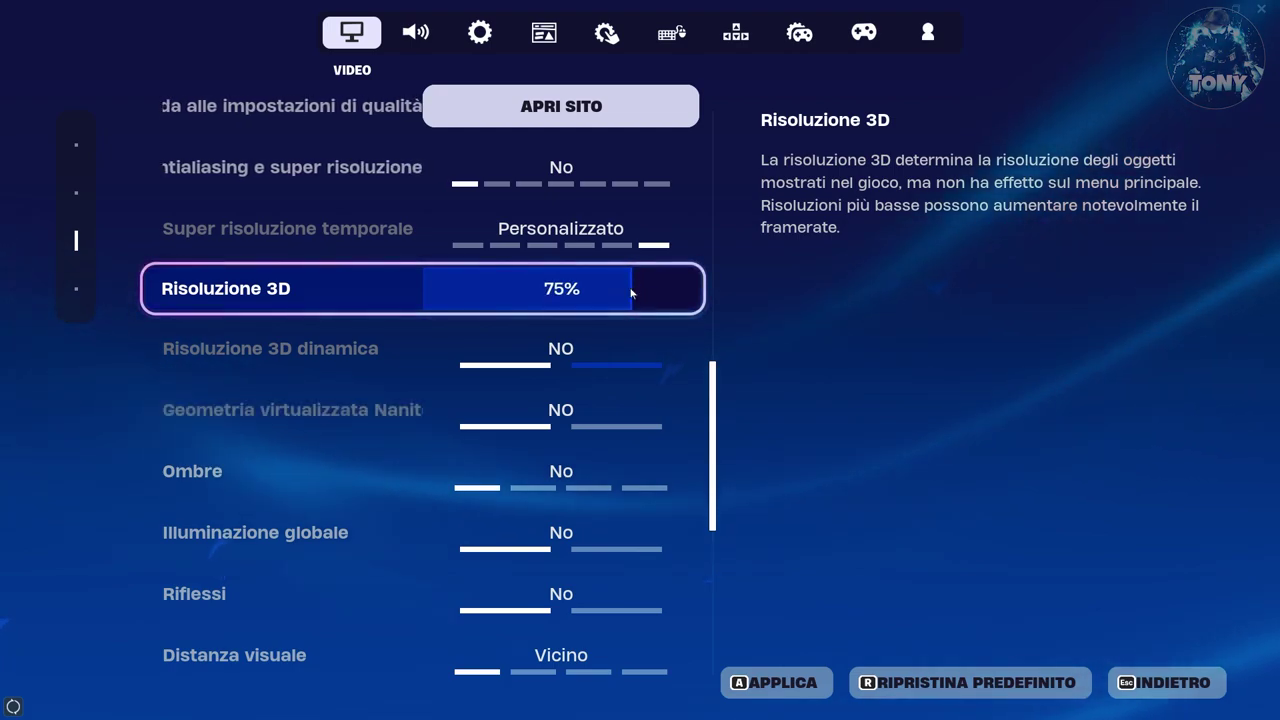
pyautogui.click(776, 683)
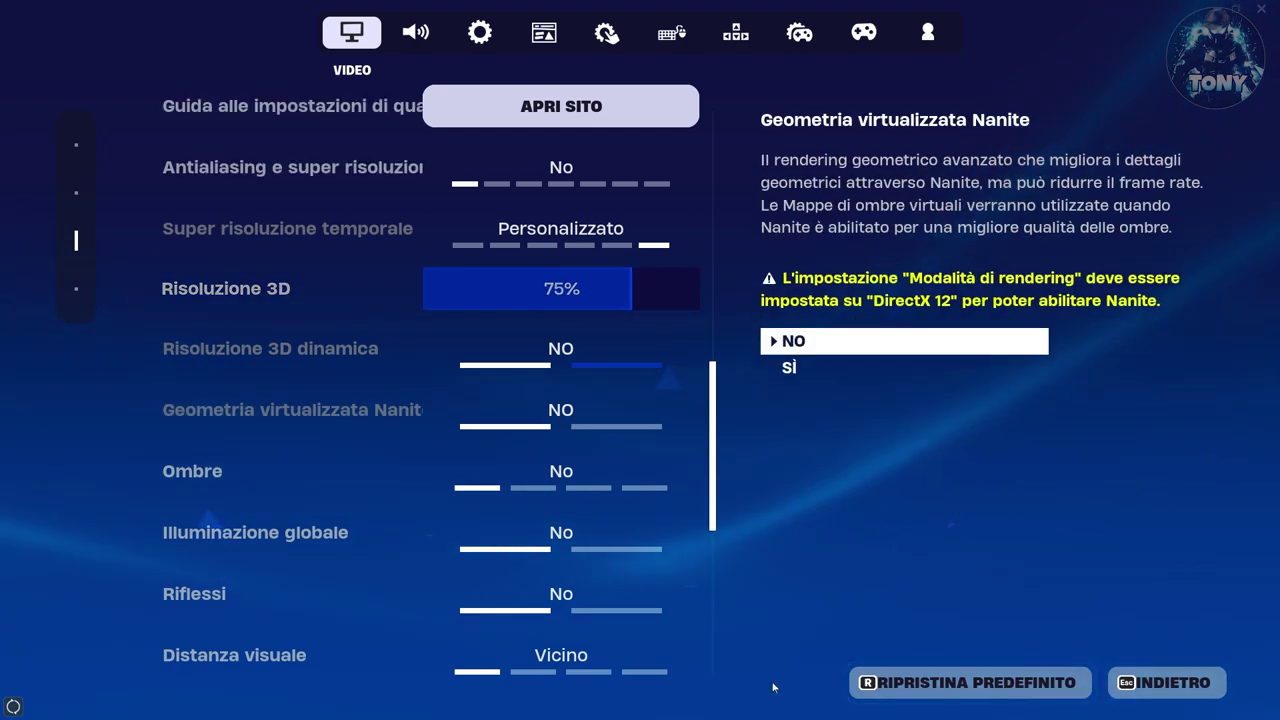
# Set Texture to Medio under Qualità grafica and apply the change.
pyautogui.moveTo(713, 430); pyautogui.dragTo(706, 528)
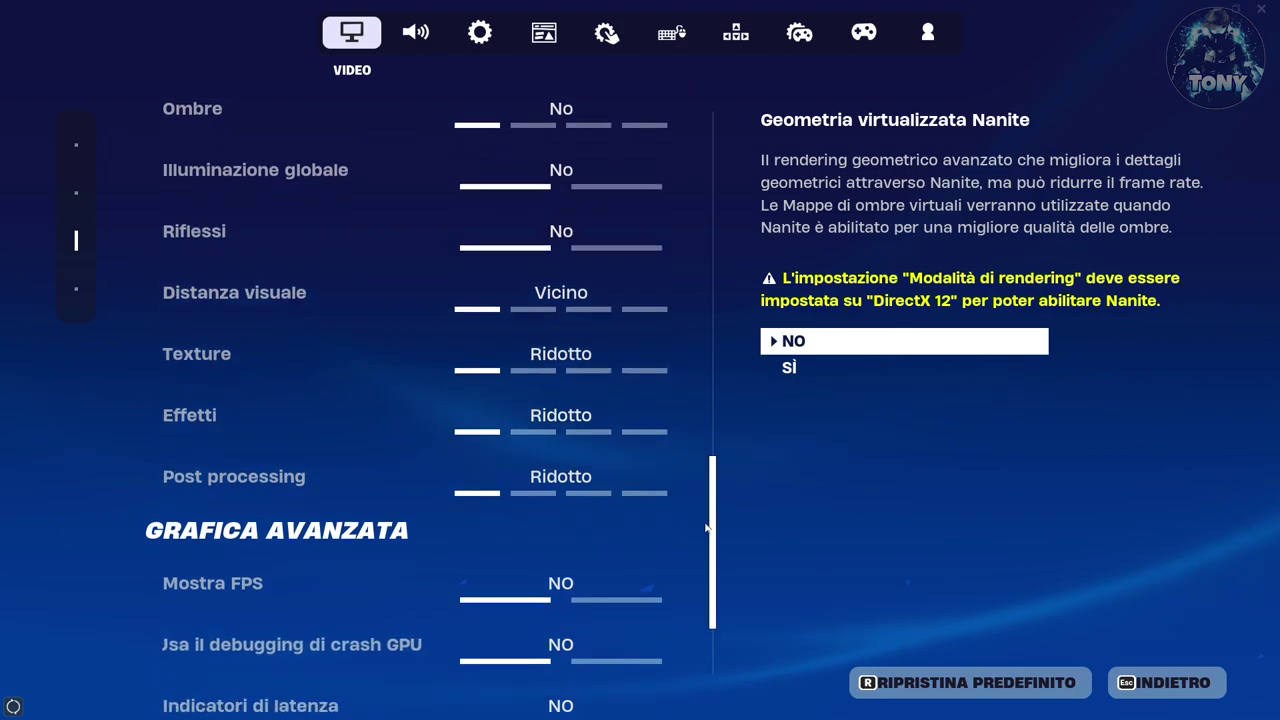
pyautogui.click(685, 343)
pyautogui.click(768, 686)
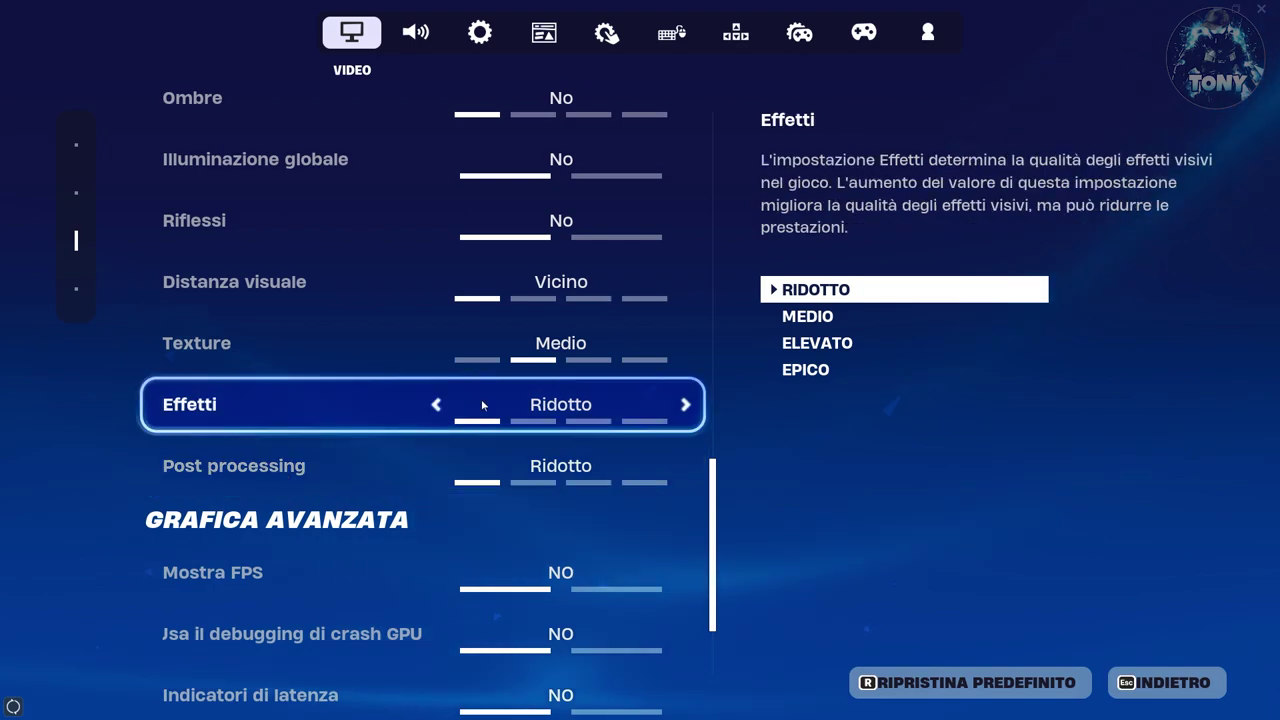
# Set Mostra FPS and Indicatori di latenza to Sì under Grafica avanzata.
pyautogui.moveTo(717, 480); pyautogui.dragTo(716, 537)
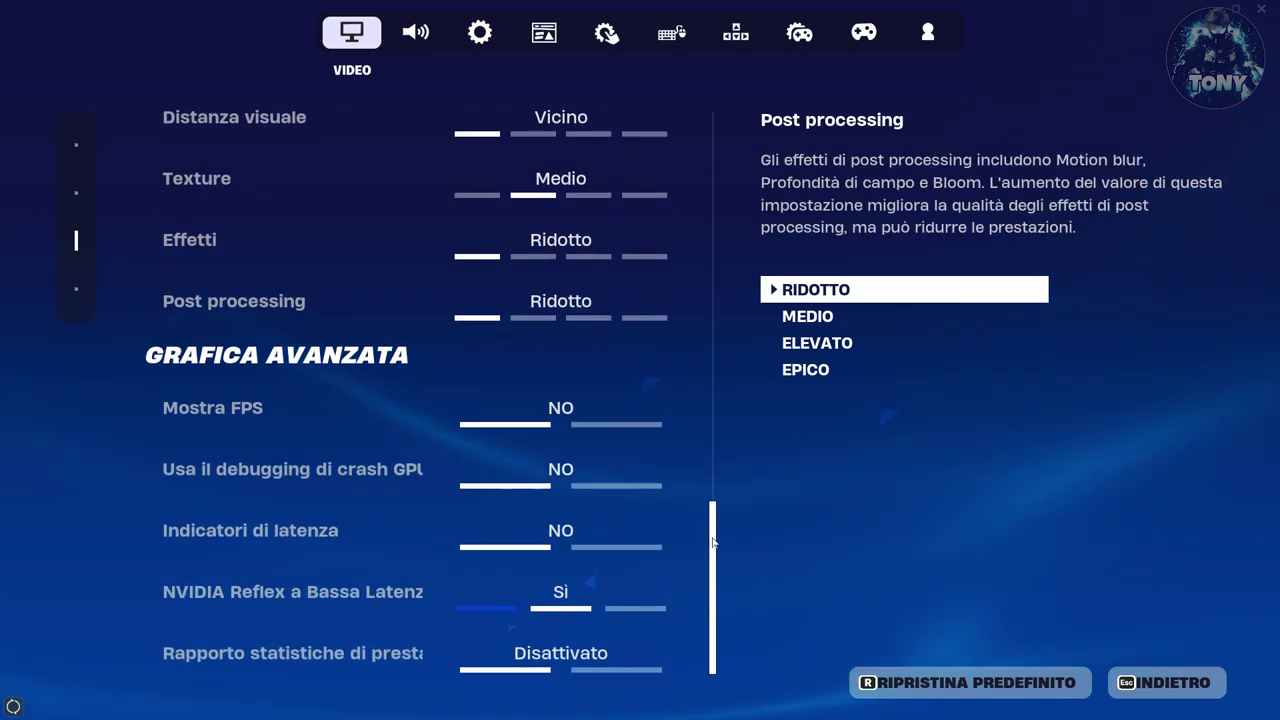
pyautogui.click(686, 408)
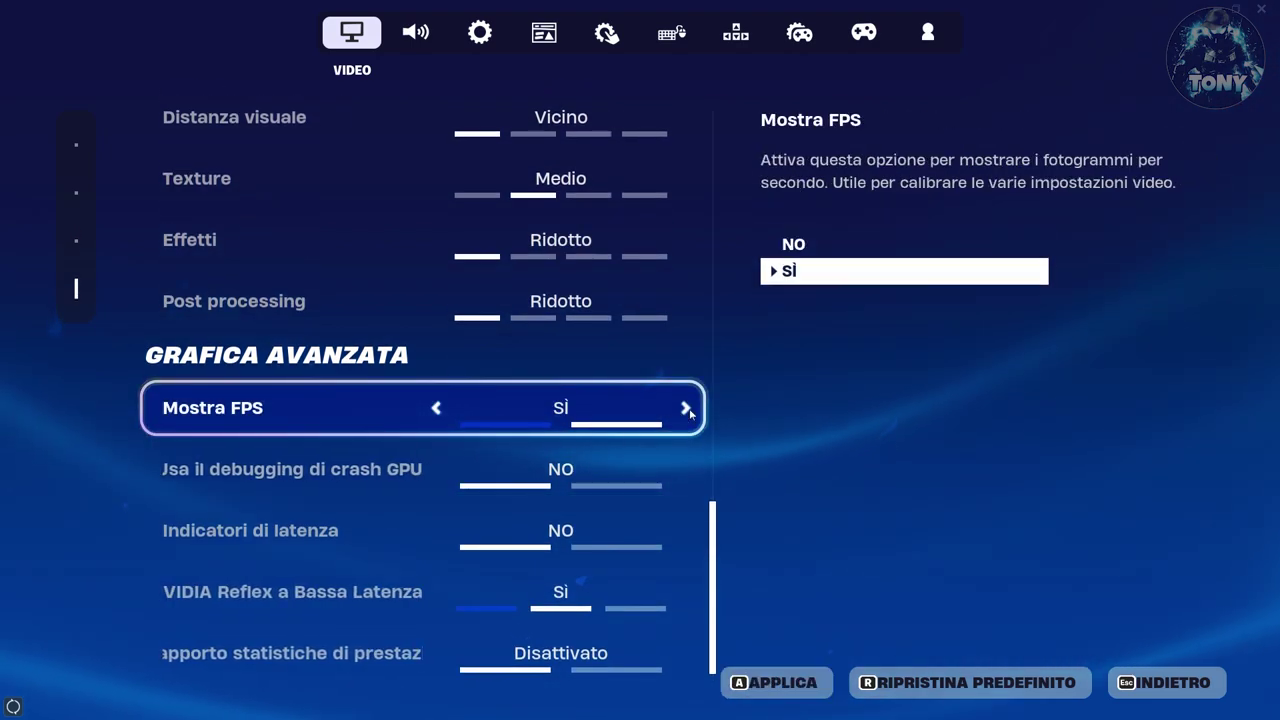
pyautogui.click(685, 531)
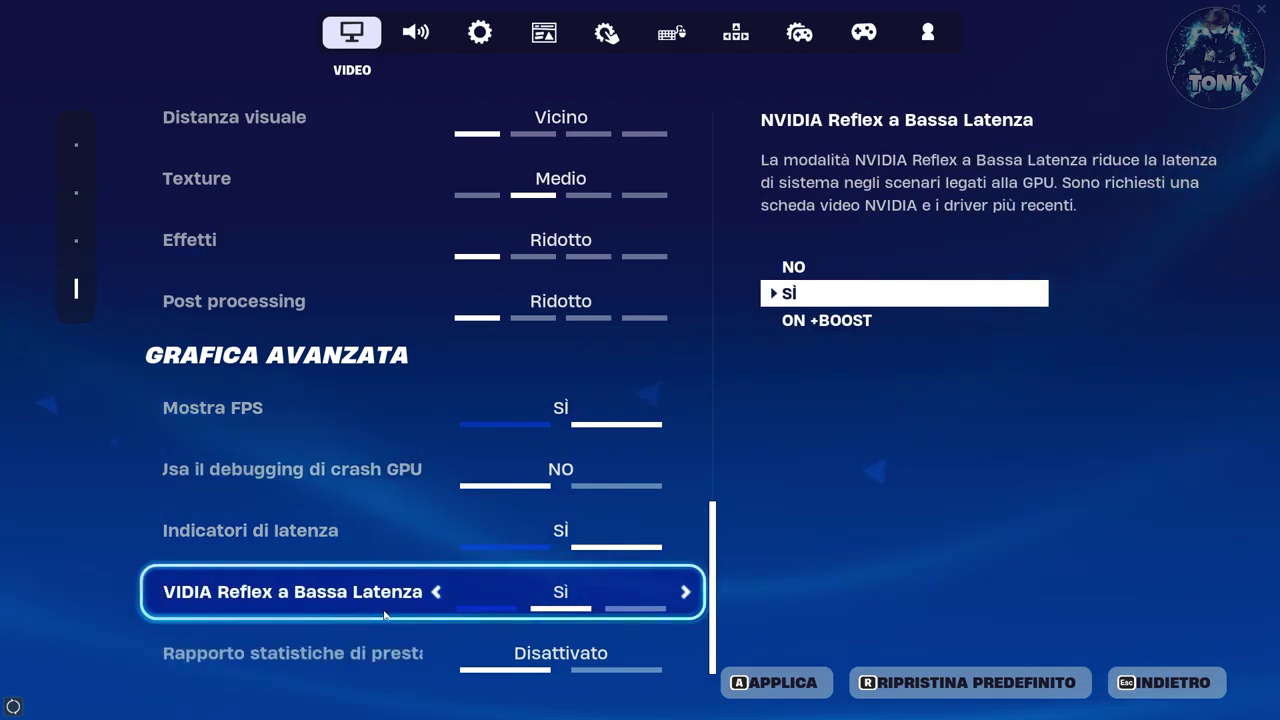
# Set NVIDIA Reflex a Bassa Latenza to On +Boost, apply the video changes and return to the lobby.
pyautogui.click(683, 594)
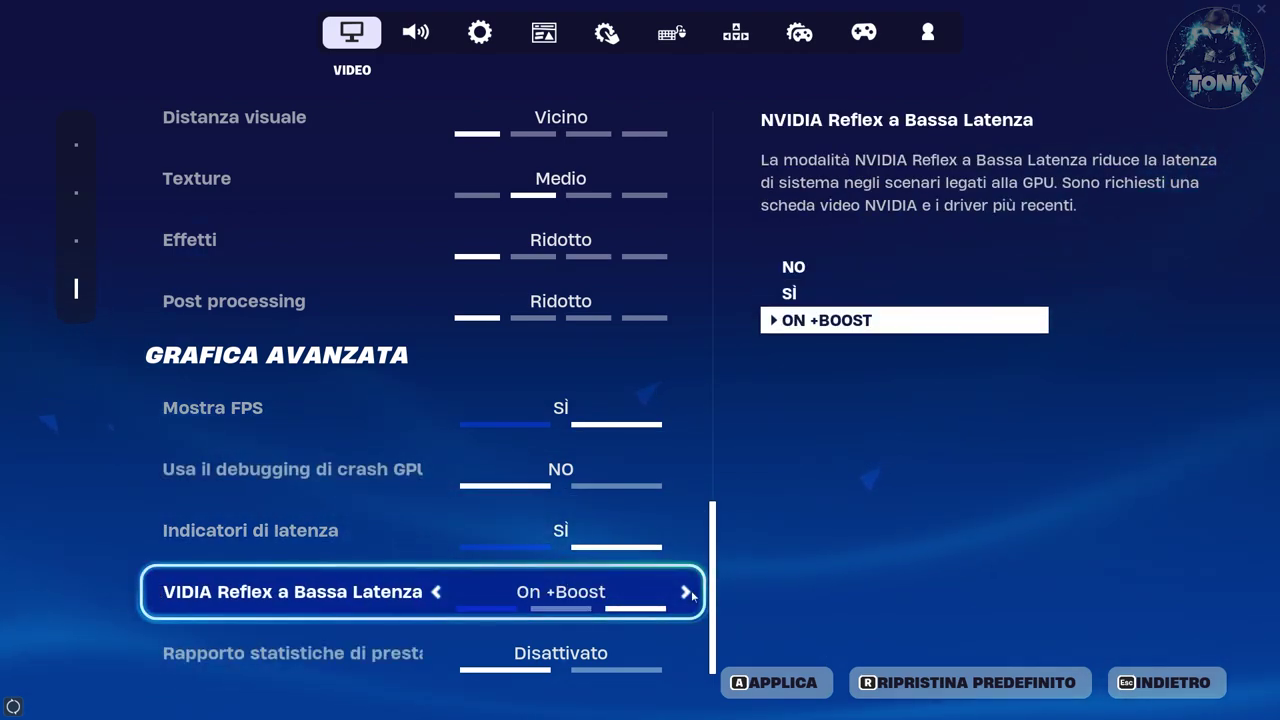
pyautogui.click(778, 683)
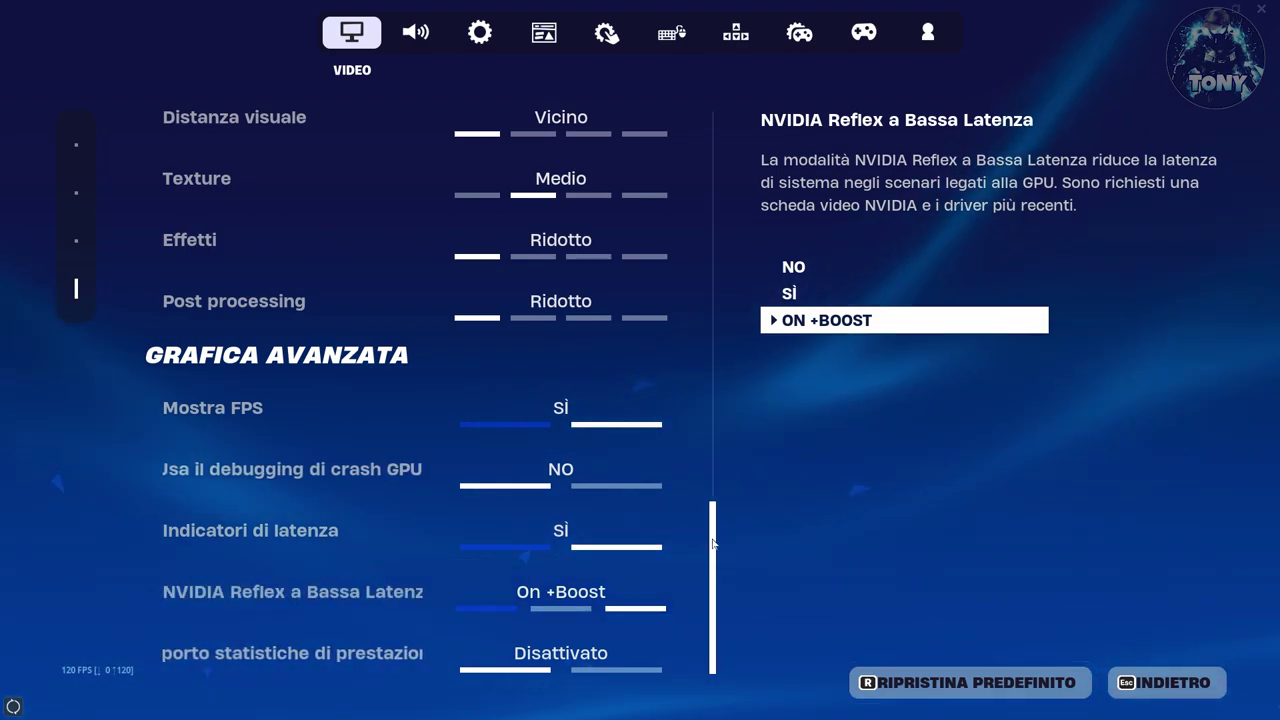
pyautogui.press('Escape')
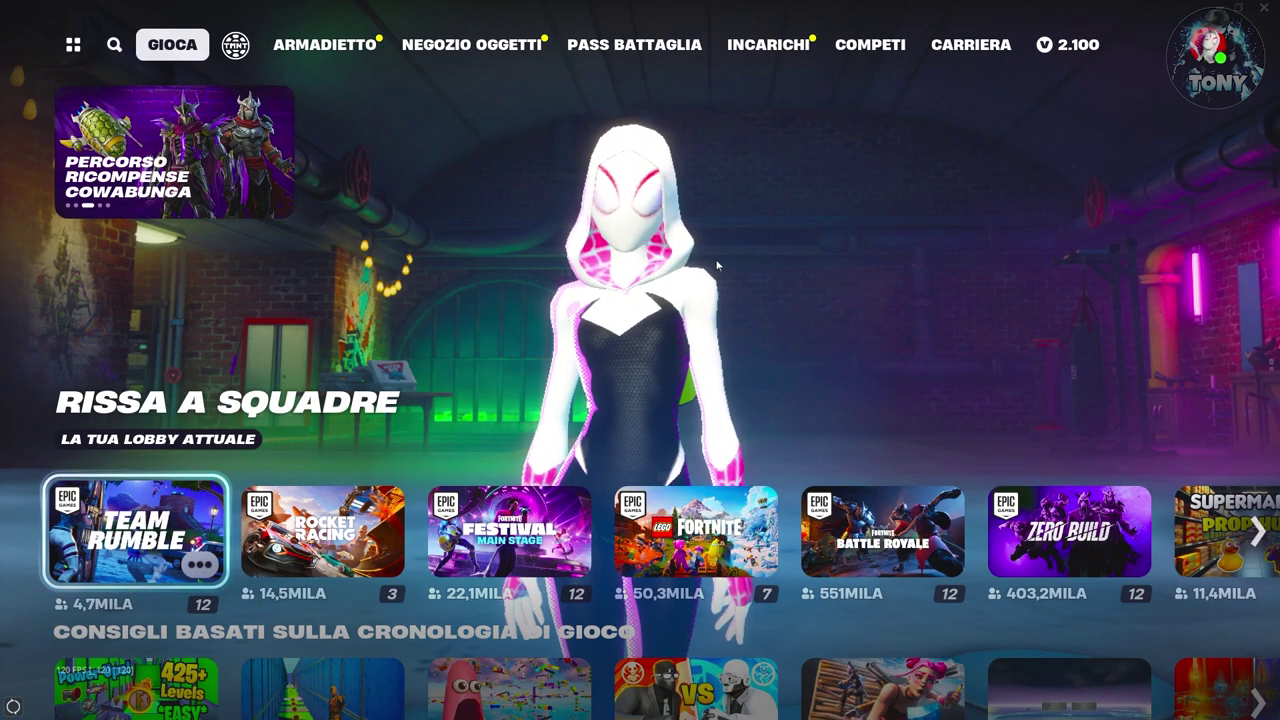